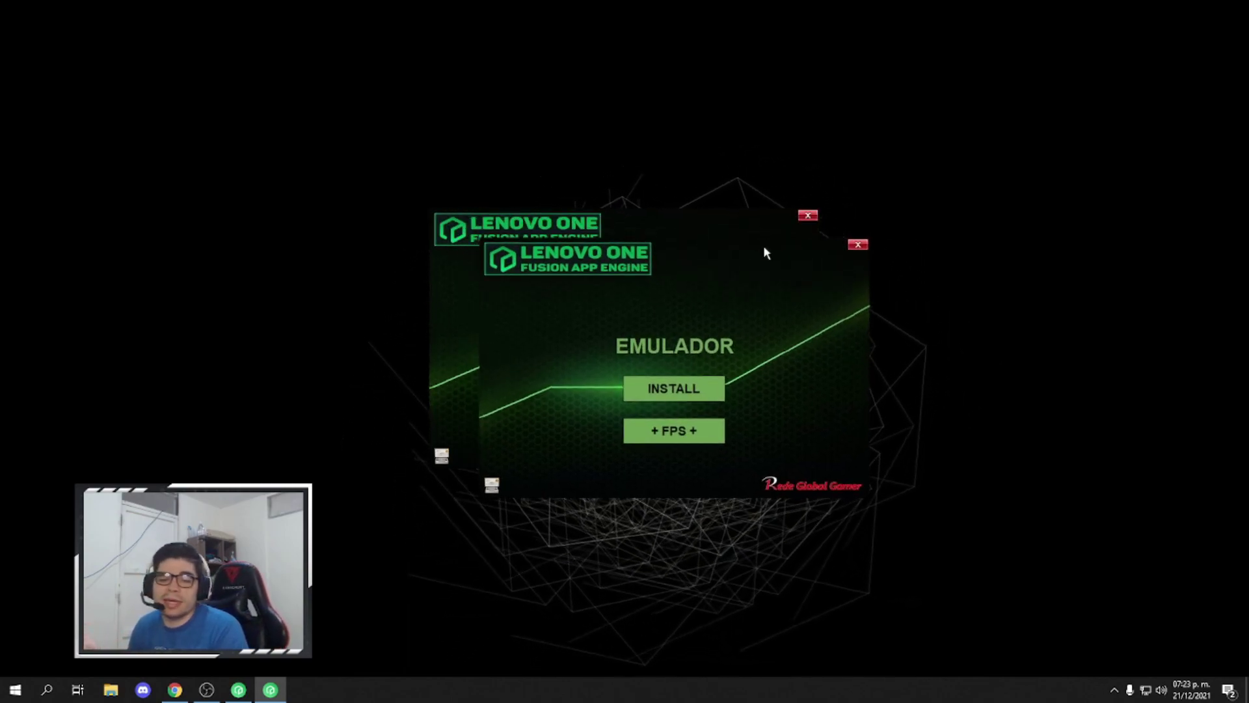
# Step: Close the duplicate Lenovo One launcher window and move the remaining one higher on the desktop
pyautogui.moveTo(765, 252); pyautogui.dragTo(573, 281)
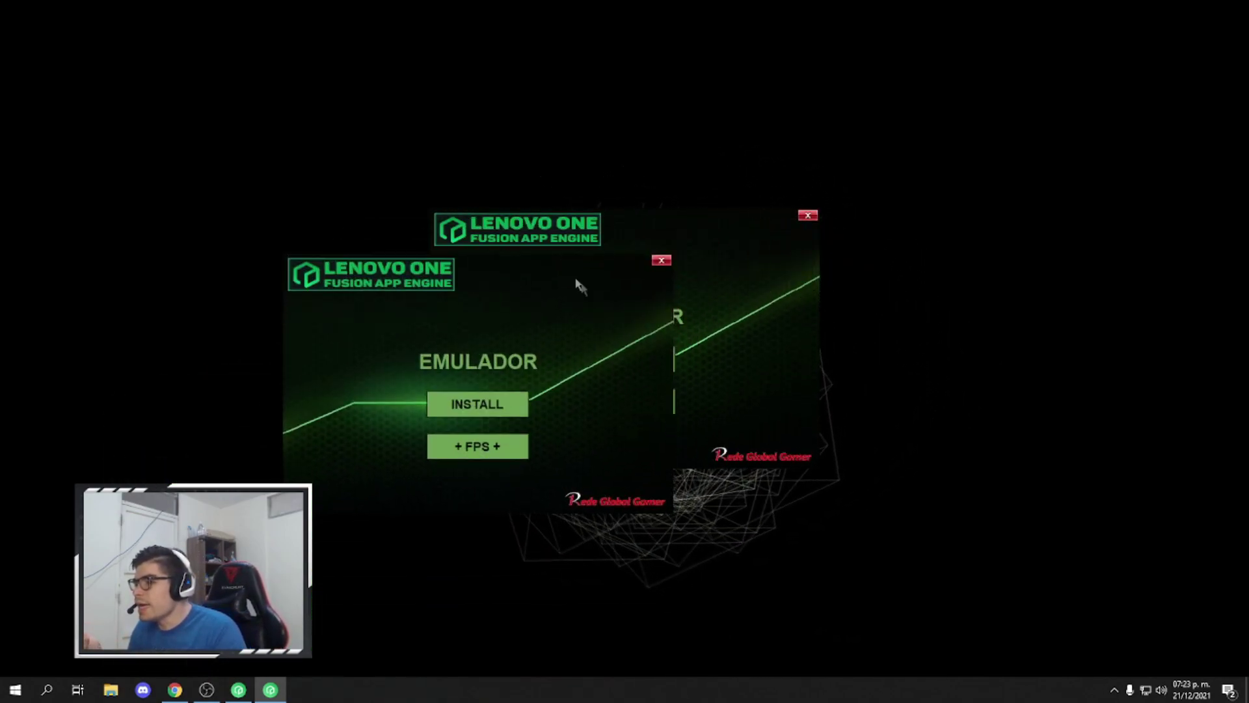
pyautogui.click(662, 261)
pyautogui.moveTo(708, 240); pyautogui.dragTo(709, 191)
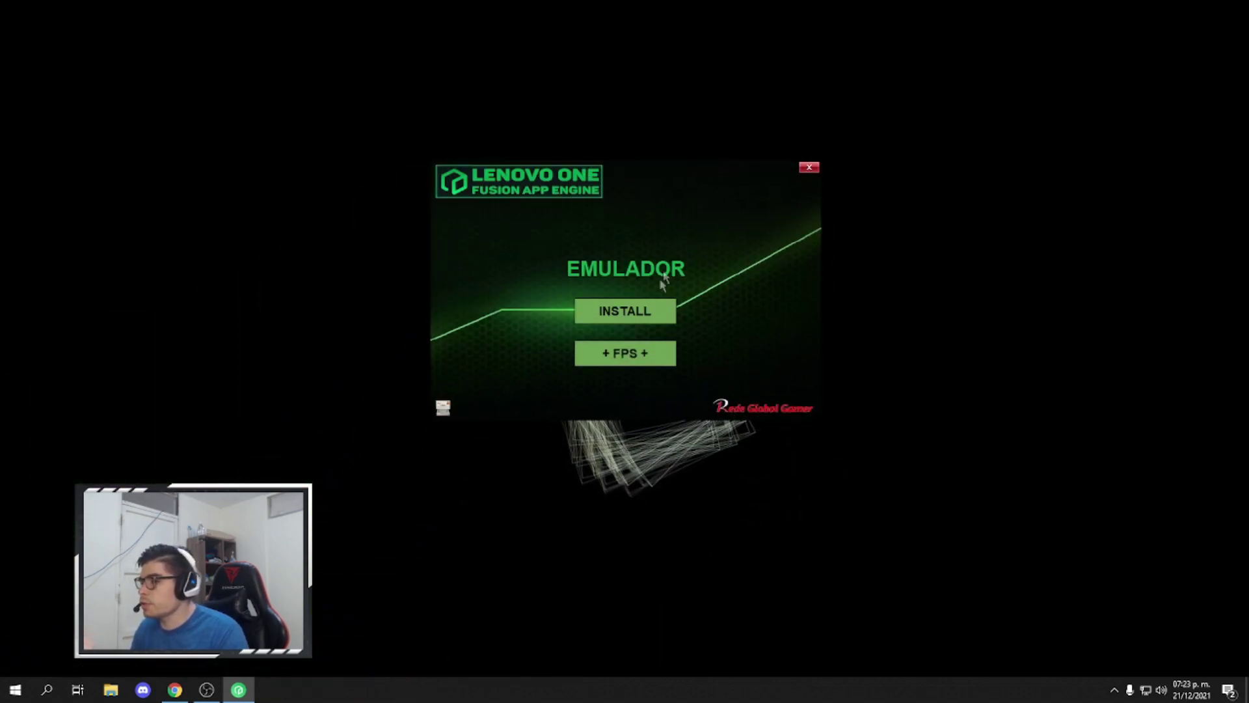
# Step: Install the Lenovo One Fusion App Engine emulator from the launcher and start it once installed
pyautogui.click(647, 317)
pyautogui.click(620, 383)
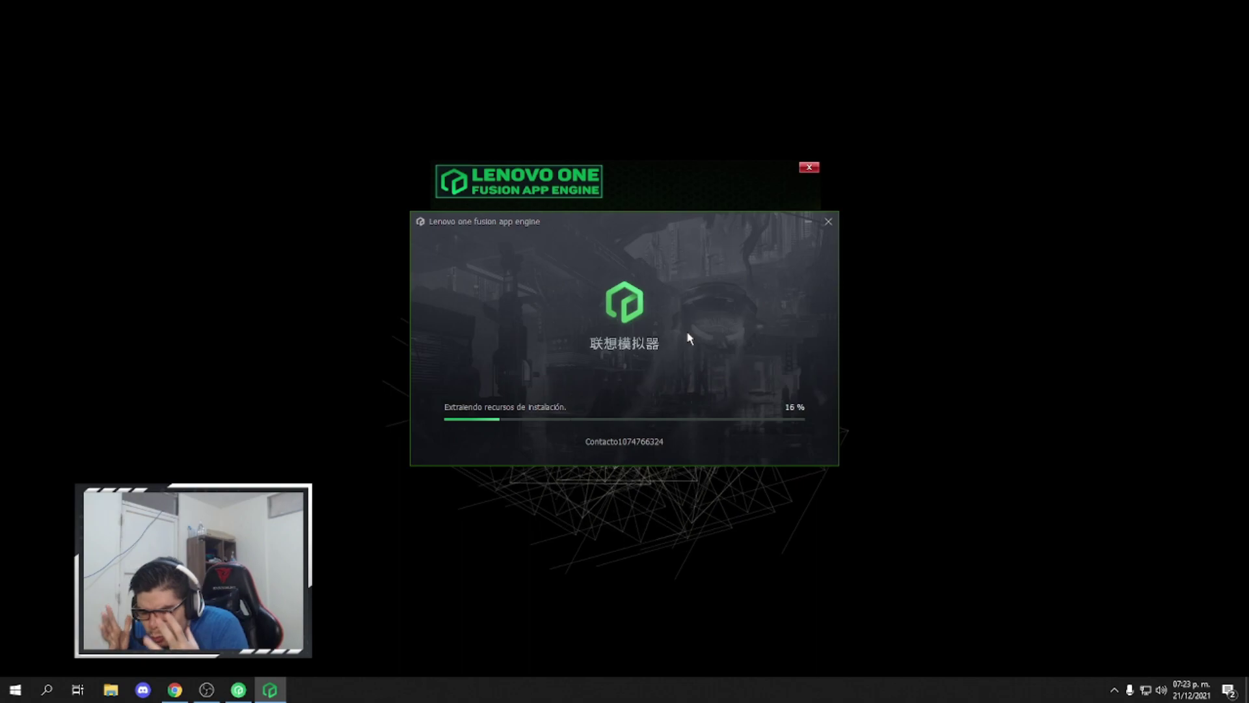
pyautogui.moveTo(654, 227); pyautogui.dragTo(688, 273)
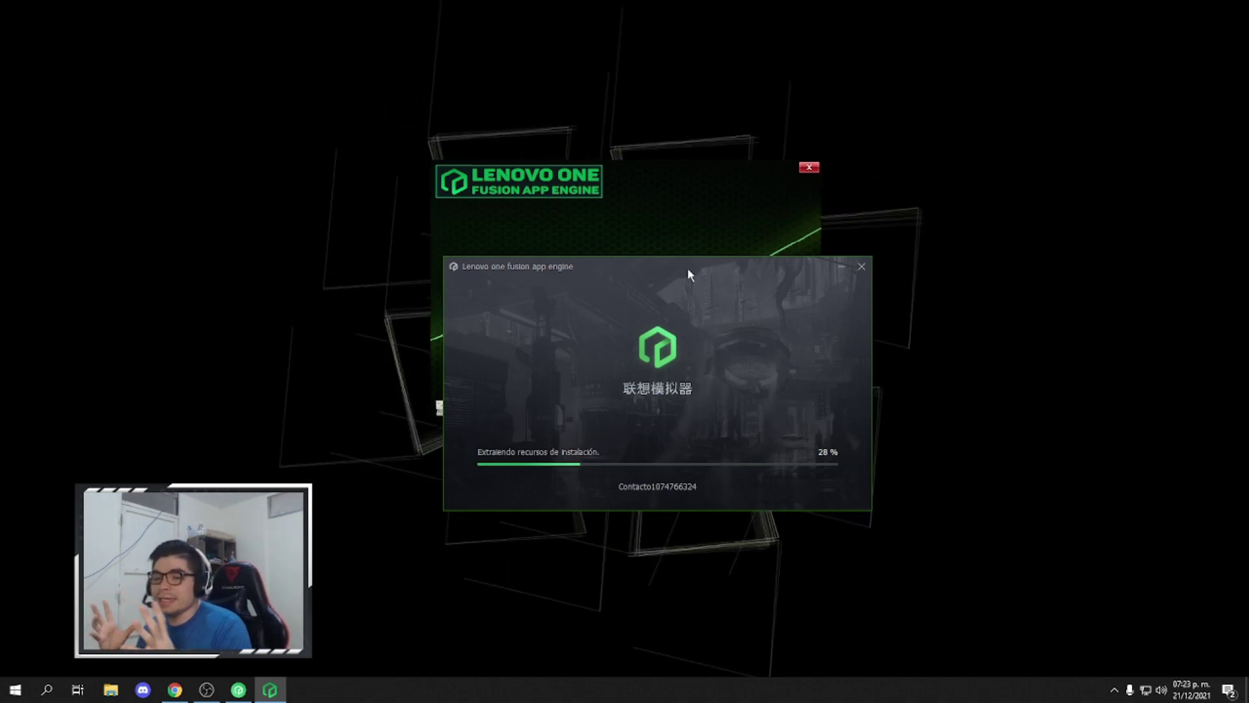
pyautogui.moveTo(661, 273); pyautogui.dragTo(626, 197)
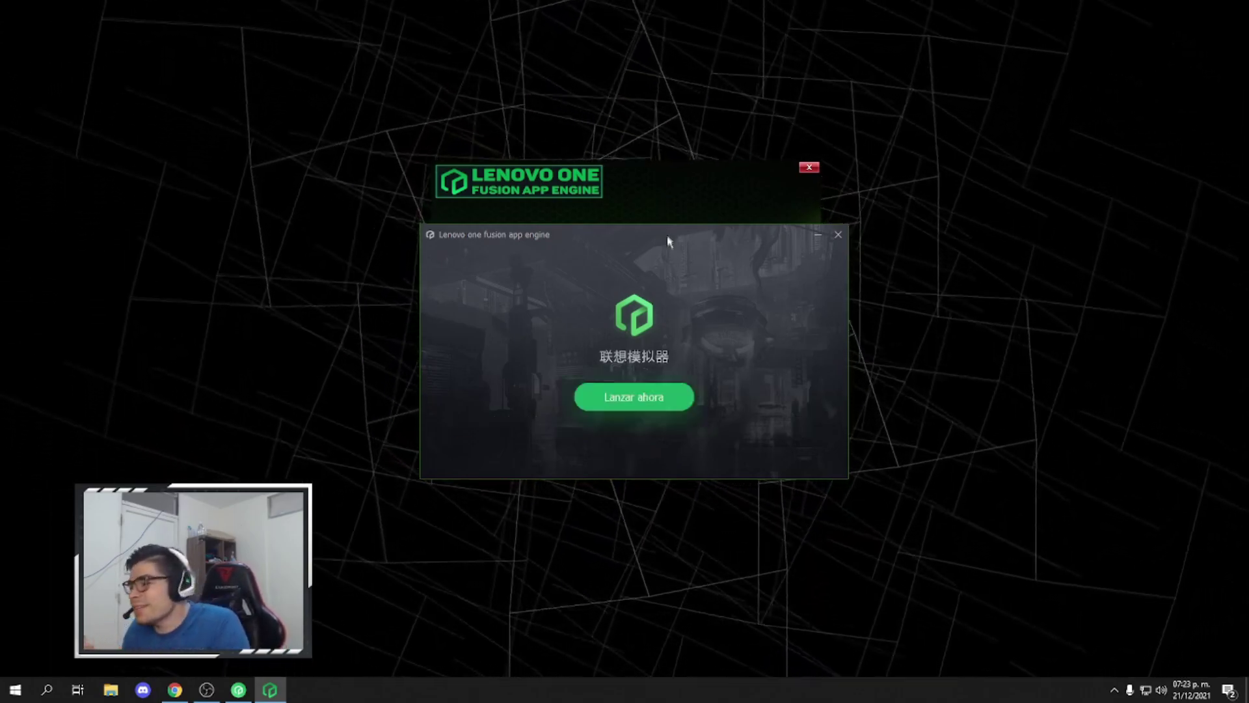
pyautogui.click(648, 403)
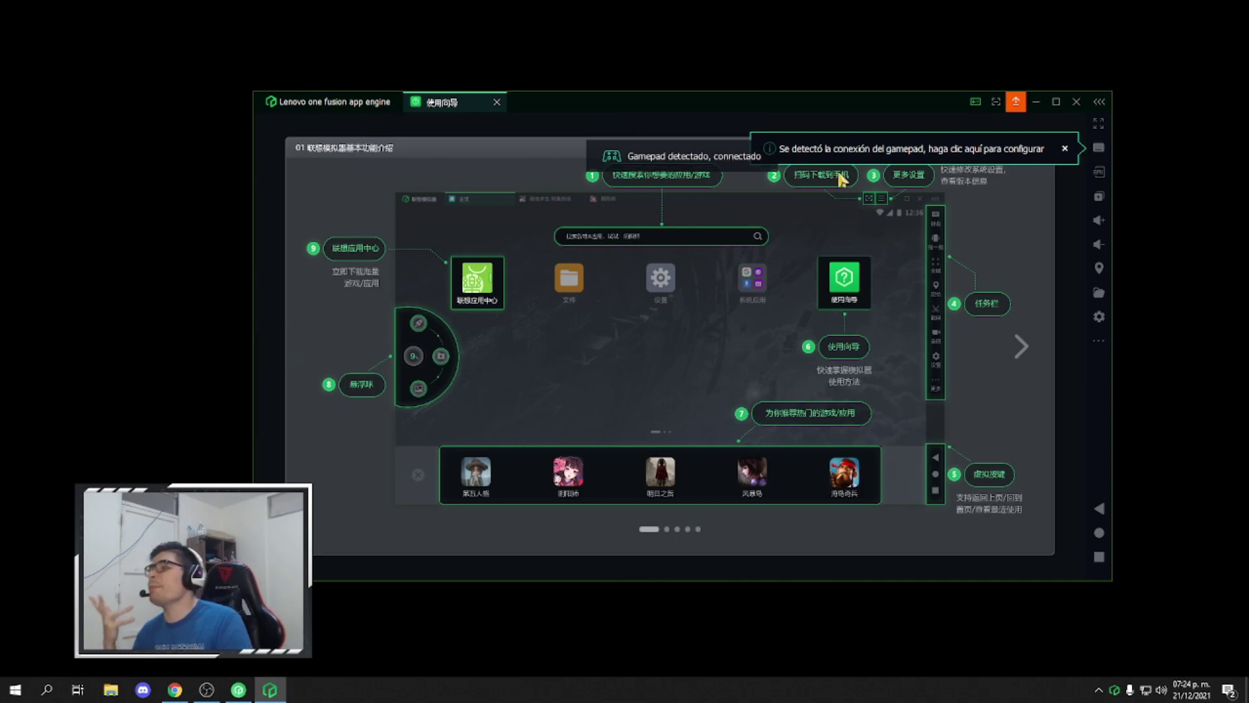
# Step: Dismiss the gamepad notification, the user guide overlay and the online update prompt without downloading the update
pyautogui.click(1065, 148)
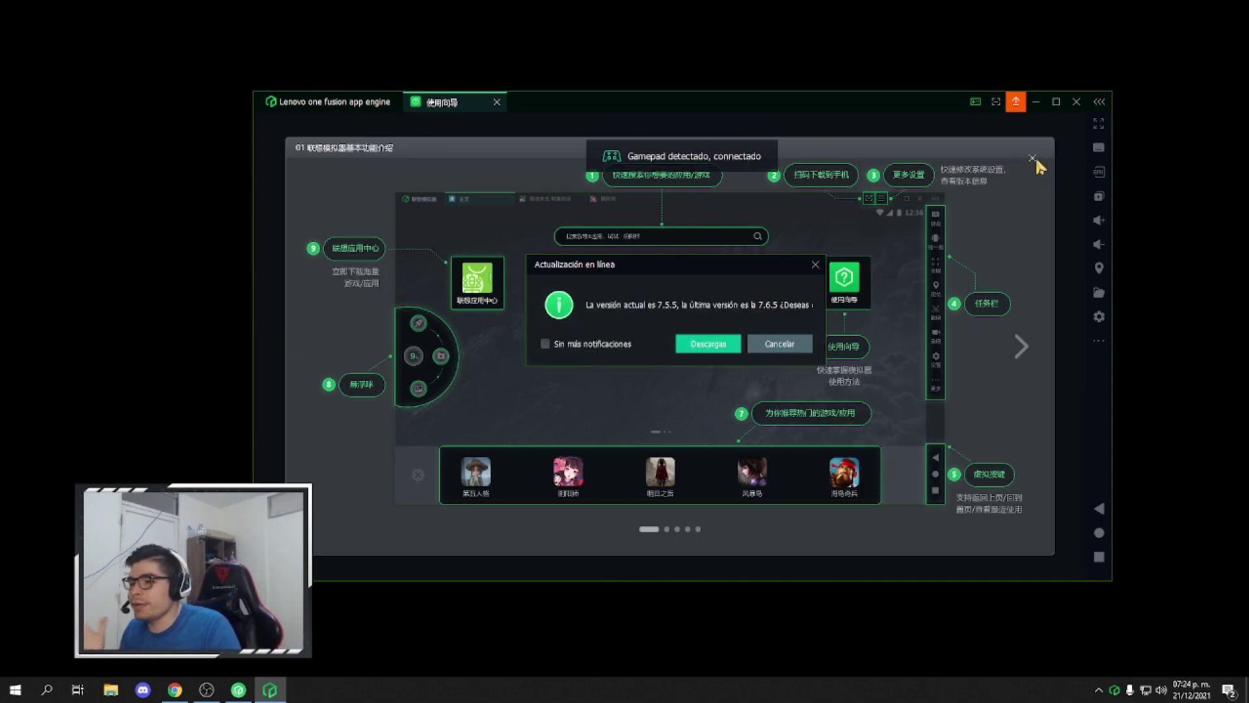
pyautogui.click(1032, 158)
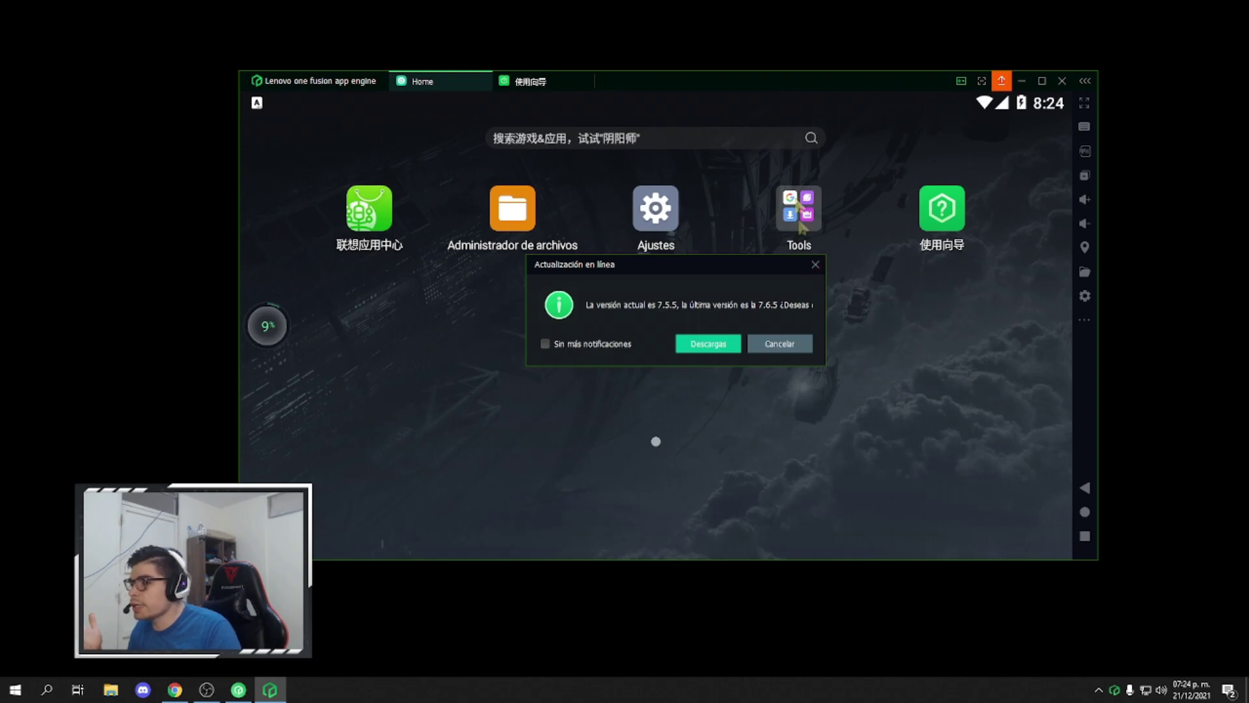
pyautogui.click(816, 265)
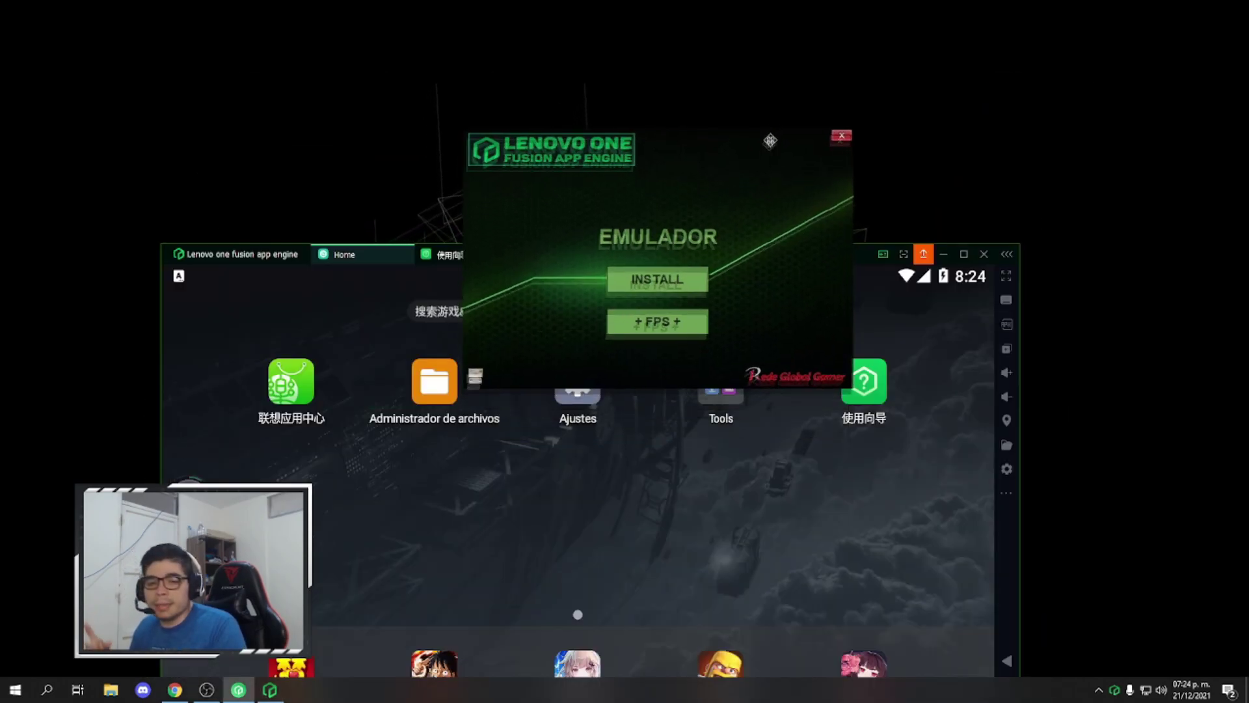
# Step: Rearrange the launcher and emulator windows and minimize the emulator to locate the Free Fire APK on the desktop
pyautogui.moveTo(770, 140); pyautogui.dragTo(765, 156)
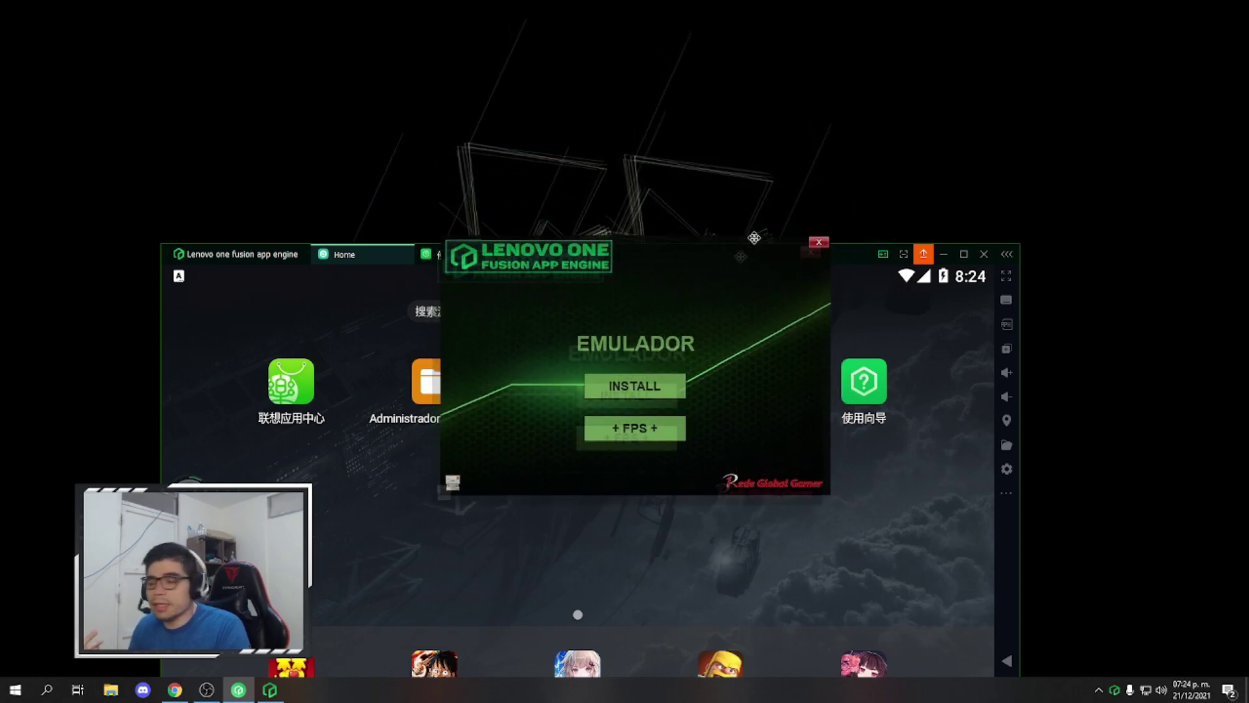
pyautogui.moveTo(770, 207); pyautogui.dragTo(757, 420)
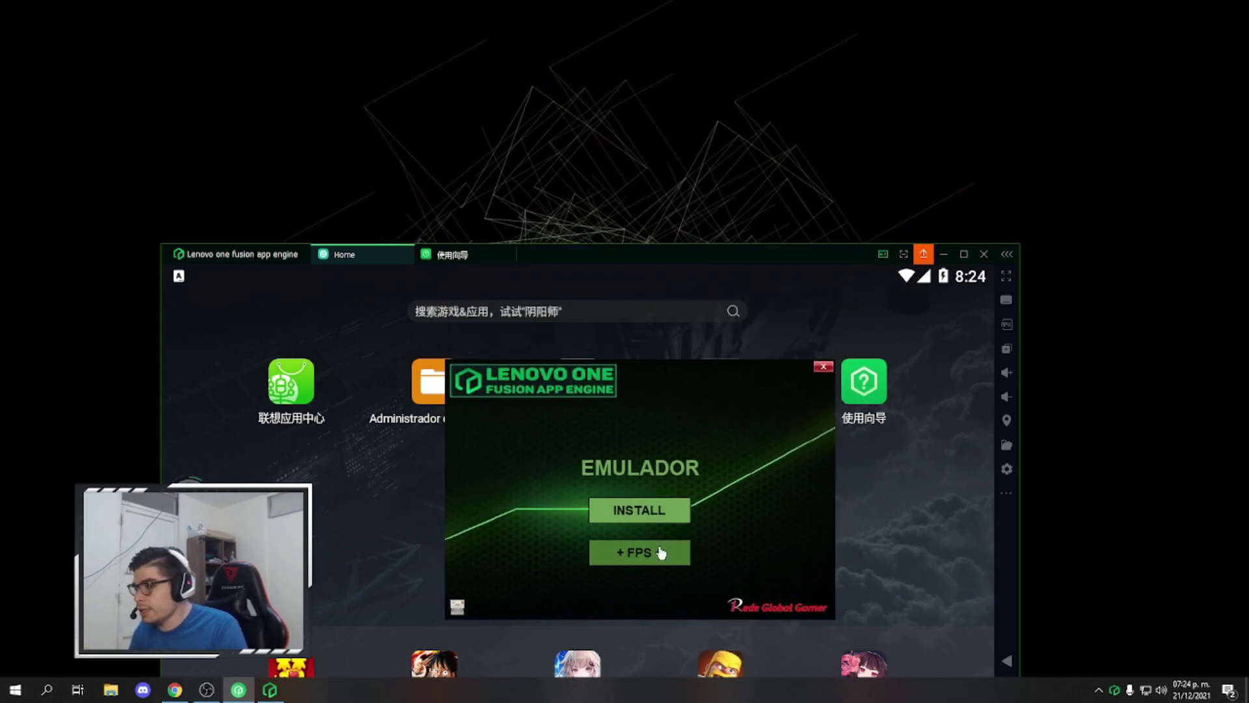
pyautogui.moveTo(782, 255); pyautogui.dragTo(816, 111)
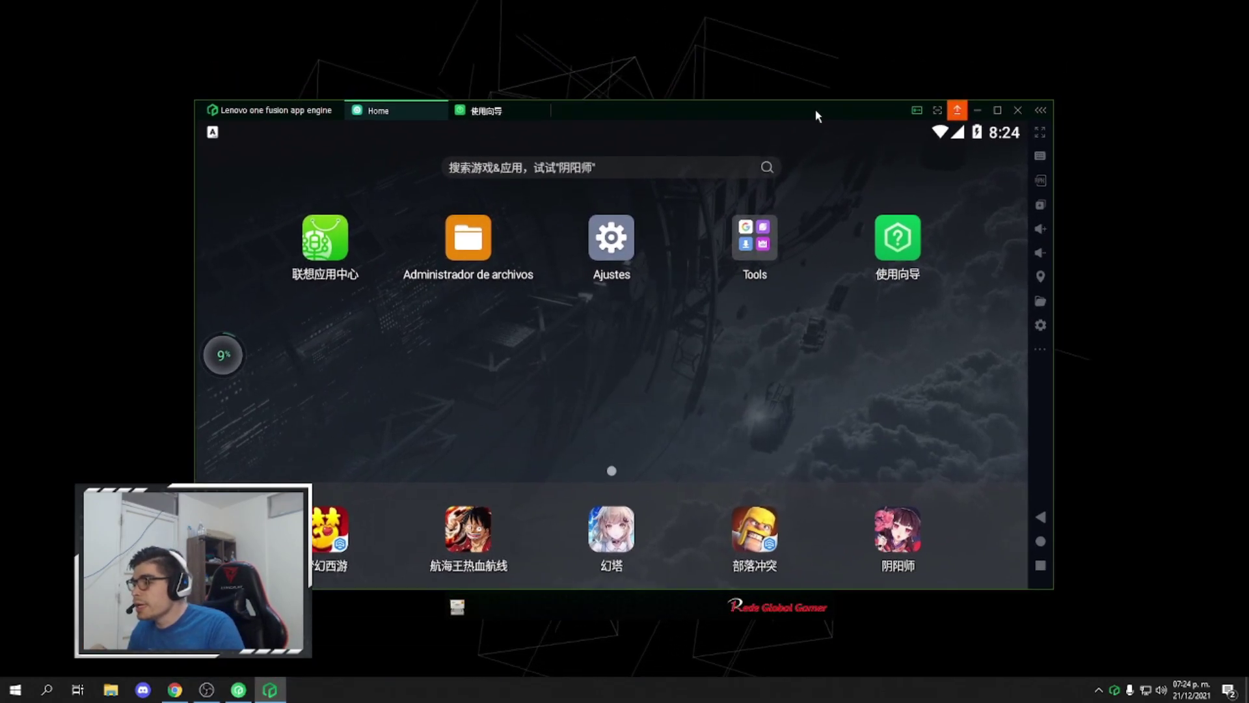
pyautogui.click(979, 111)
pyautogui.click(667, 293)
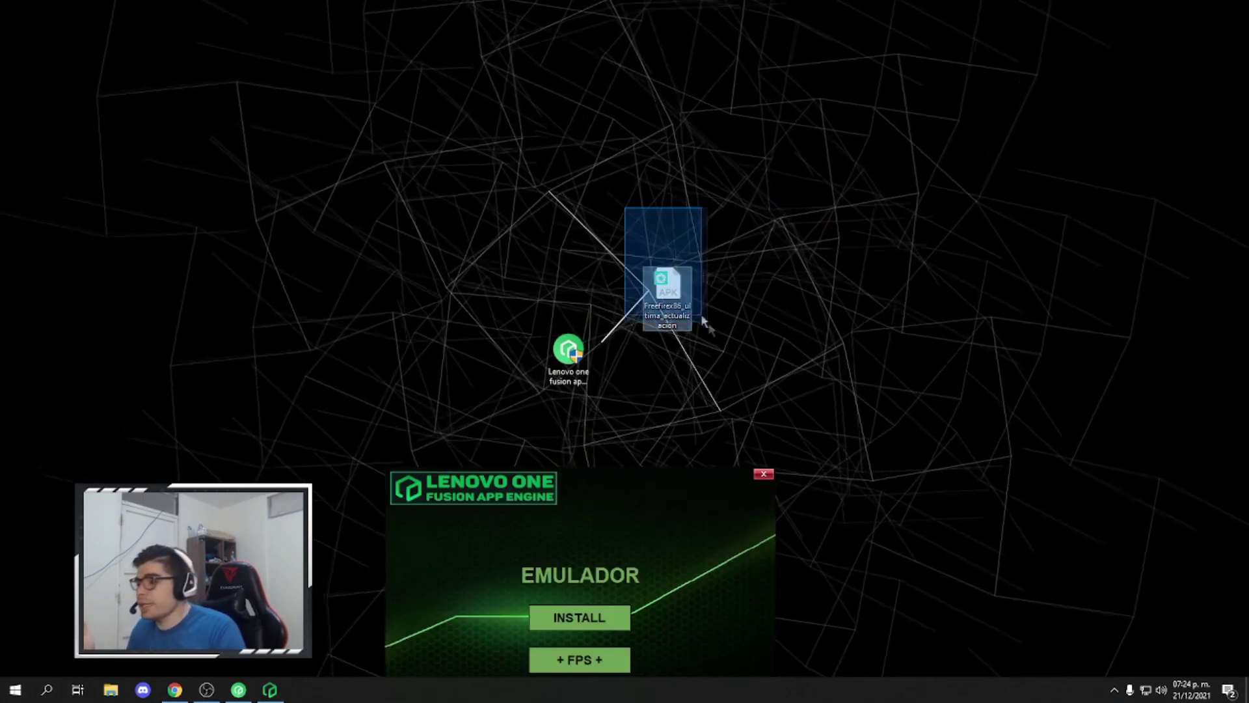
pyautogui.click(762, 311)
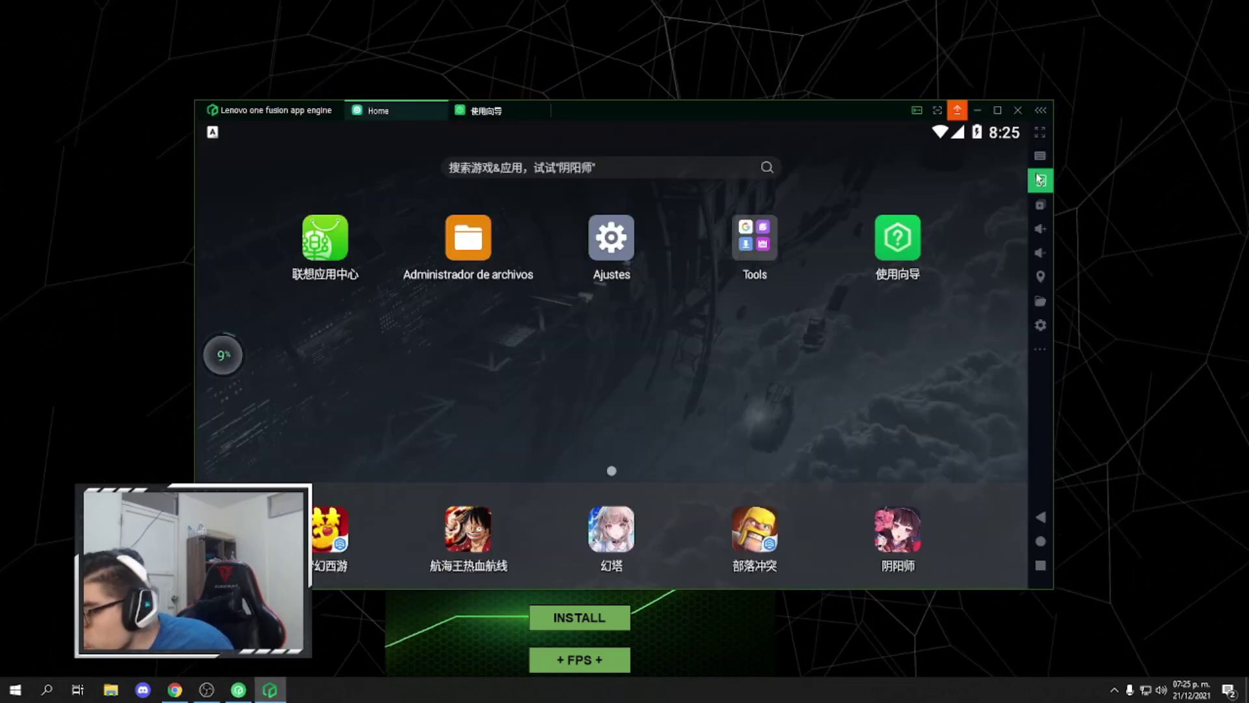
# Step: Install the Freefirex86_ultima_actualización APK from the desktop into the emulator
pyautogui.click(1041, 181)
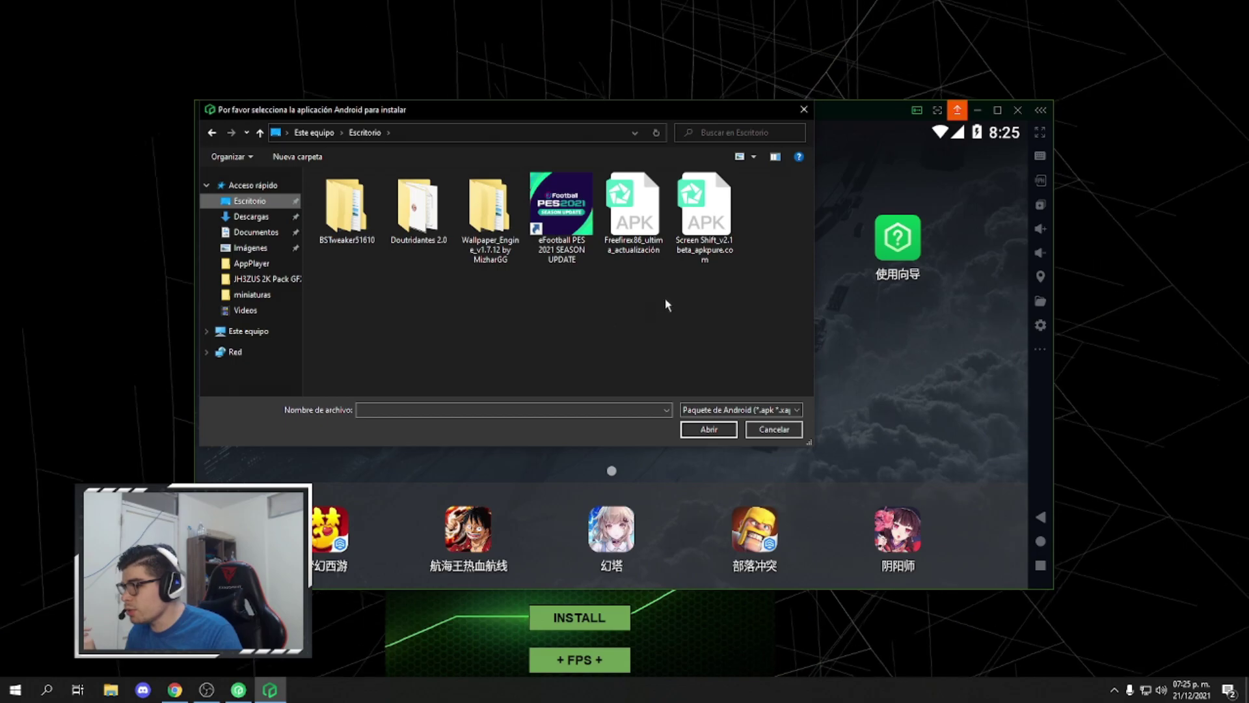
pyautogui.click(634, 208)
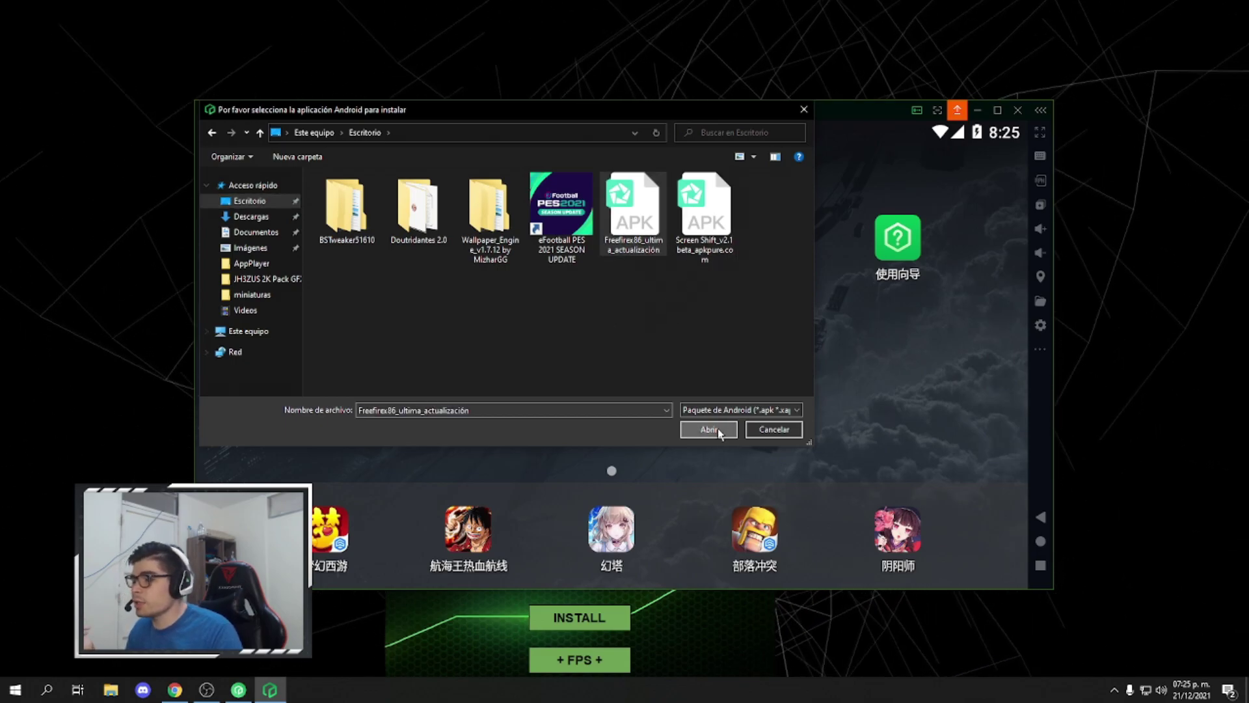
pyautogui.click(709, 429)
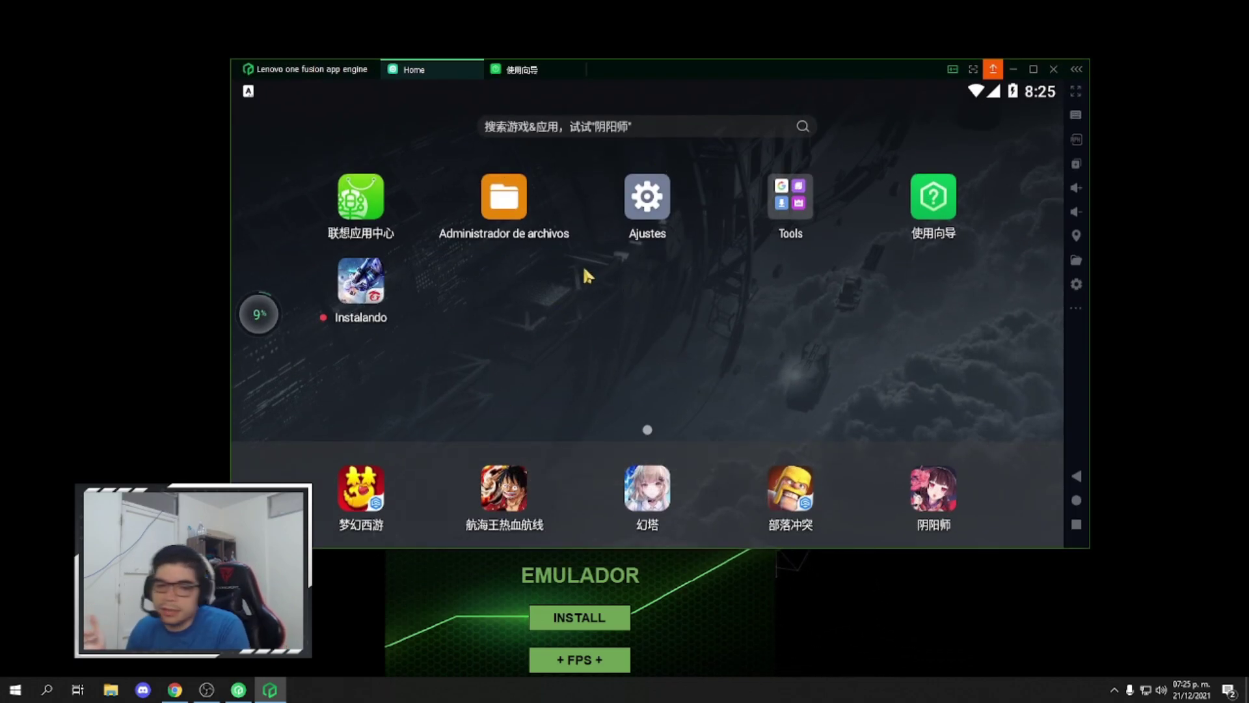
# Step: Launch Free Fire briefly and collapse its keymapping panel, closing the game and user guide to return to the home screen
pyautogui.click(373, 301)
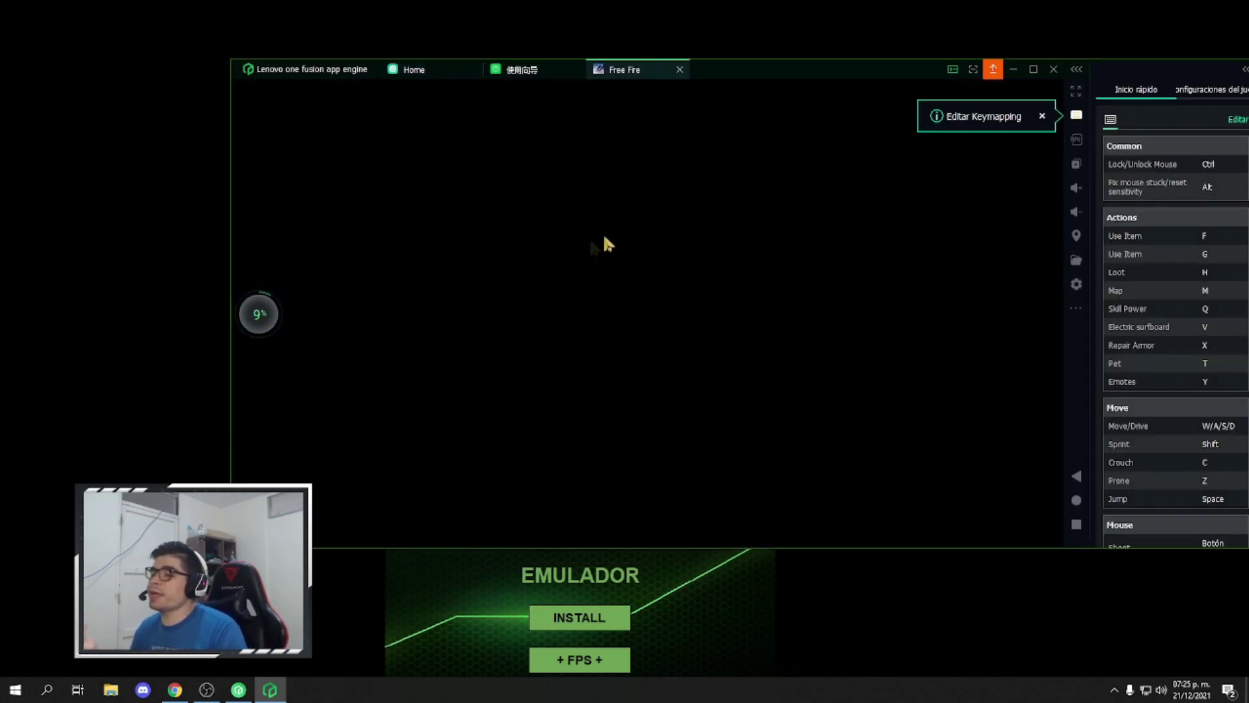
pyautogui.click(1243, 70)
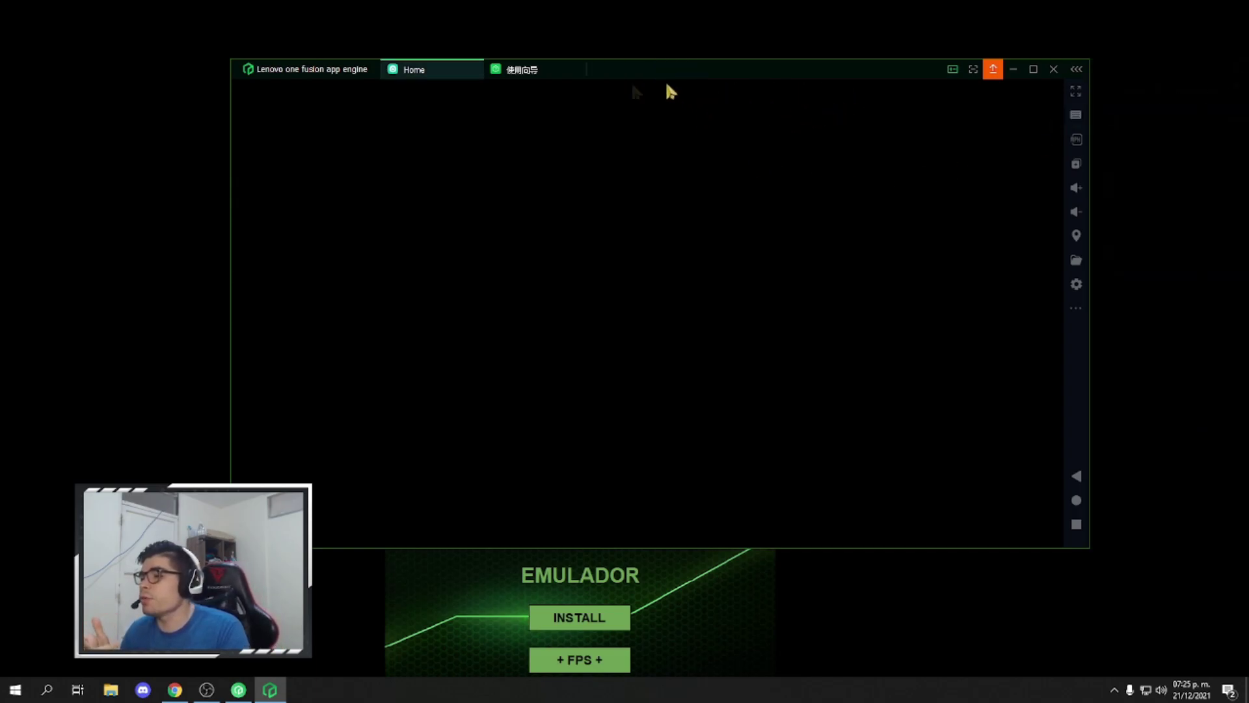
pyautogui.click(577, 70)
pyautogui.moveTo(902, 61); pyautogui.dragTo(879, 71)
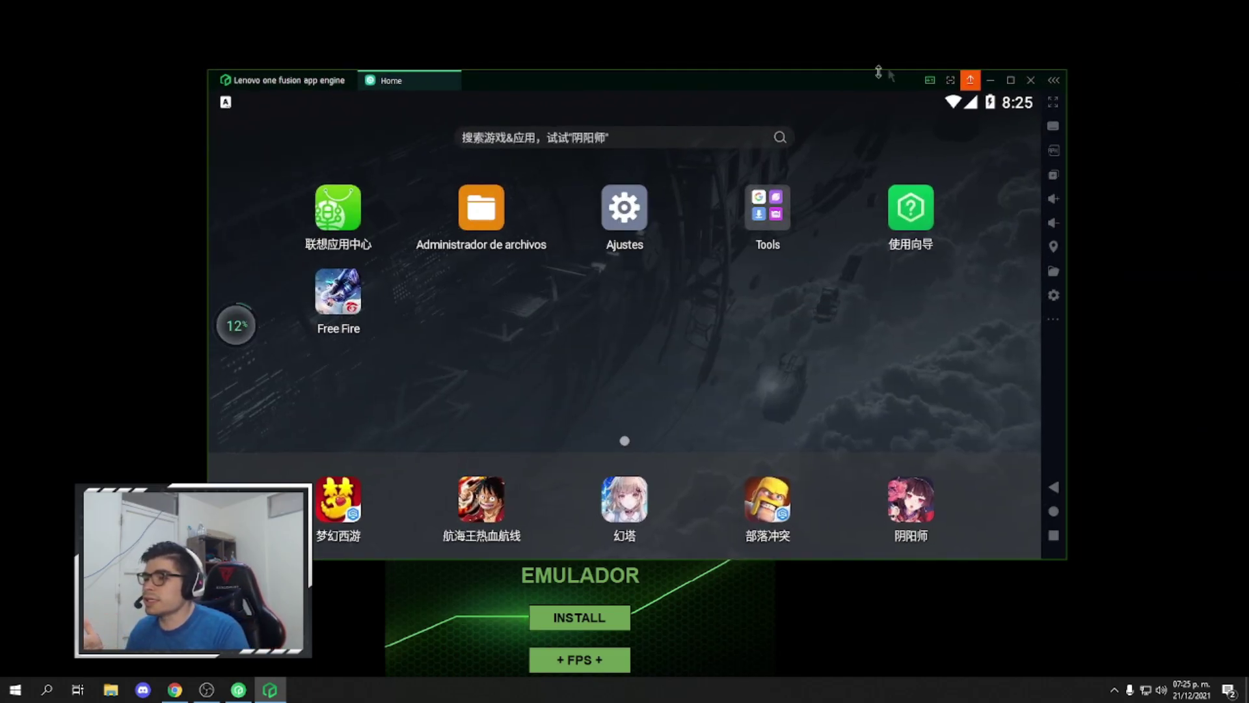
# Step: Open the emulator's system configuration and examine the engine's render mode and root mode options
pyautogui.click(1053, 296)
pyautogui.moveTo(732, 112); pyautogui.dragTo(785, 138)
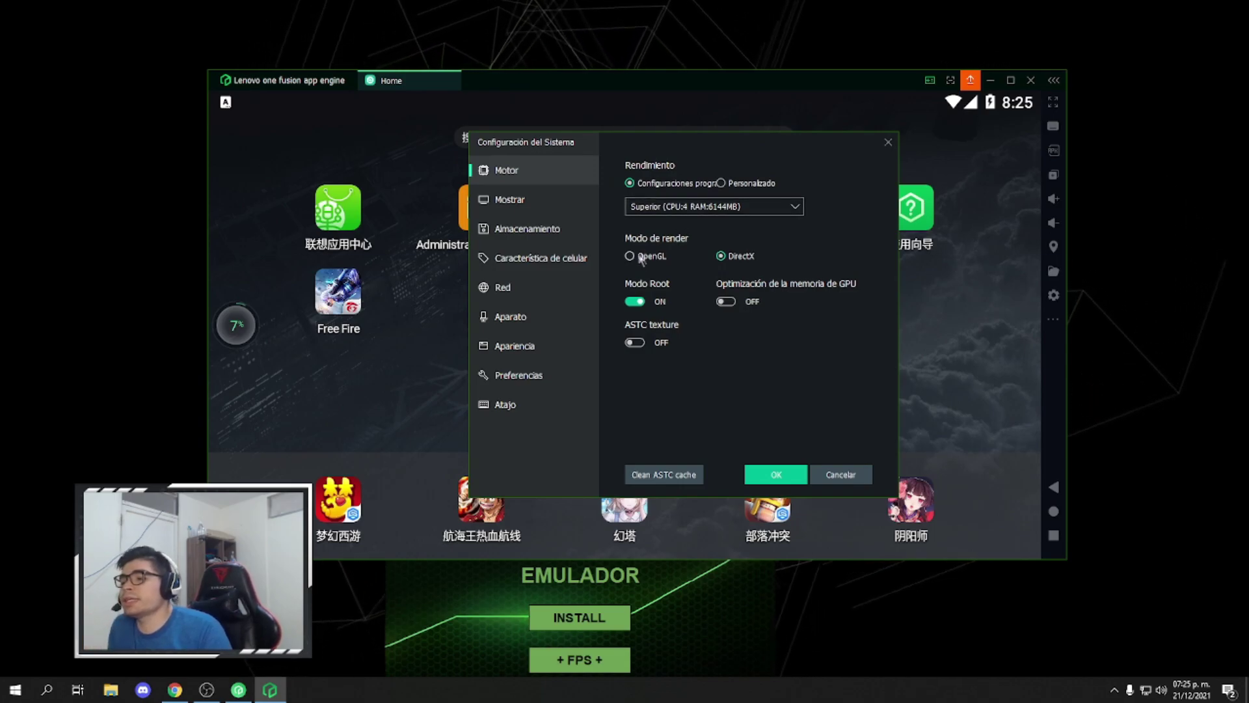
pyautogui.moveTo(659, 256)
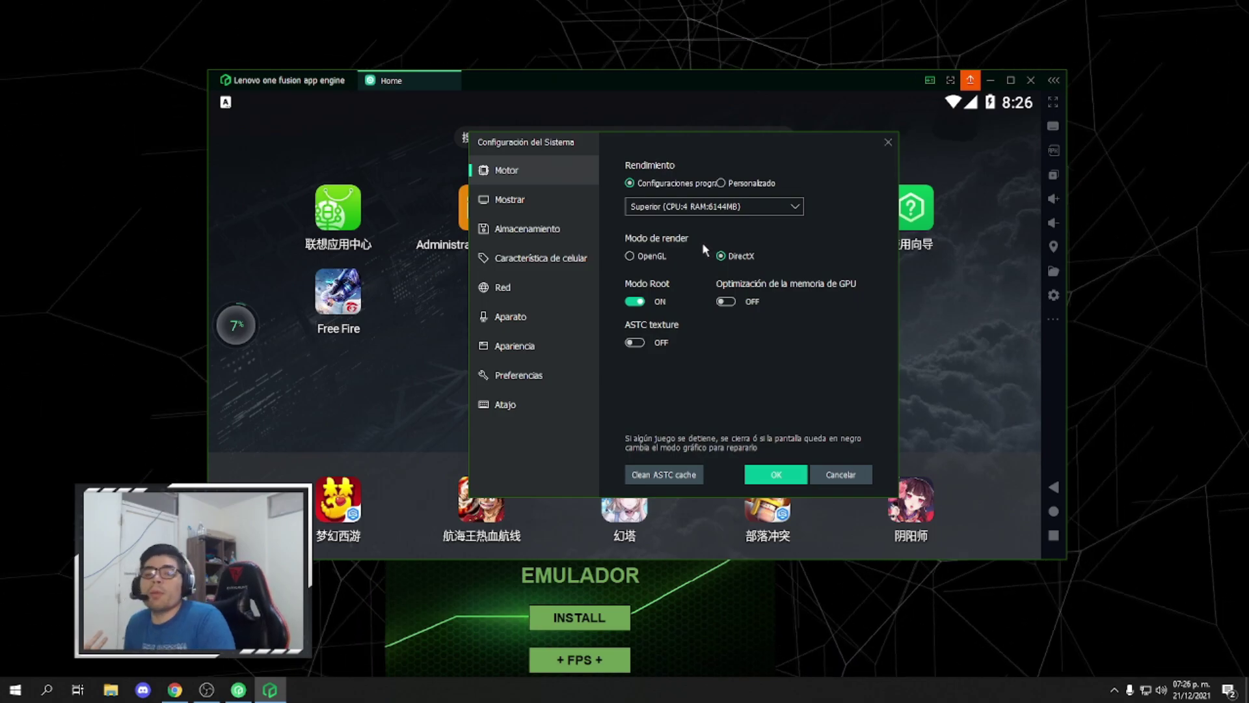
pyautogui.moveTo(794, 166); pyautogui.dragTo(797, 203)
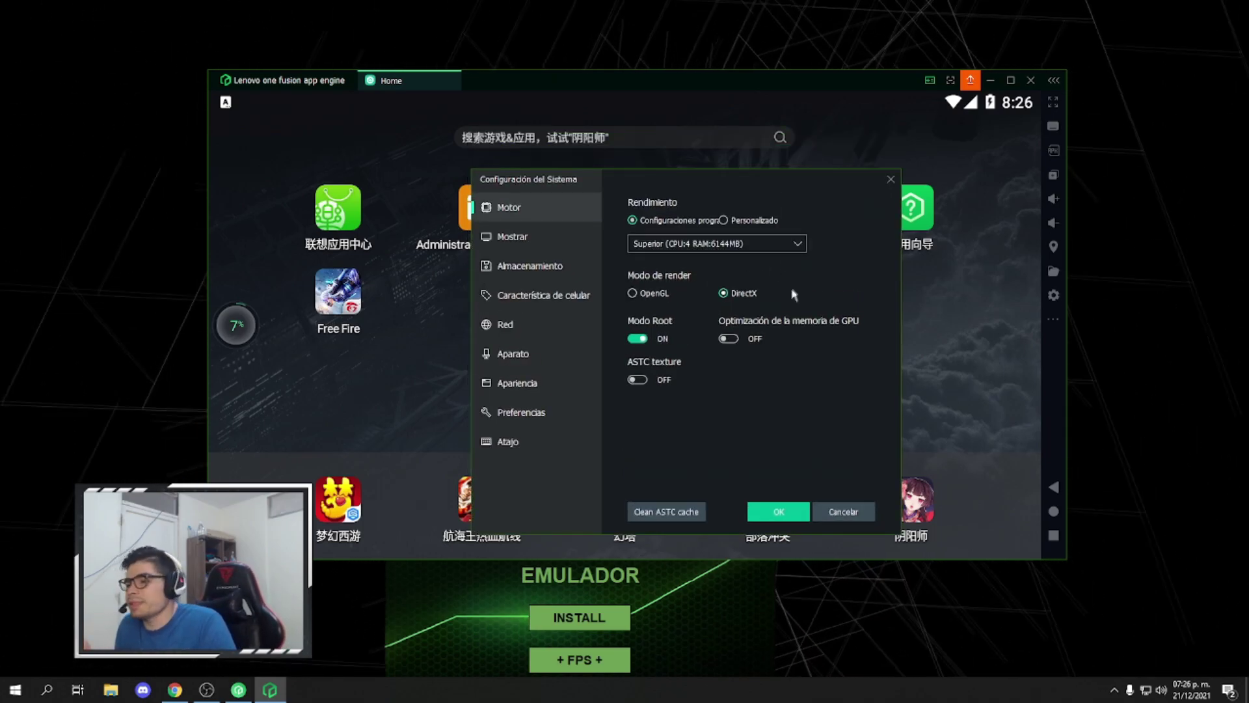
pyautogui.moveTo(775, 190); pyautogui.dragTo(779, 145)
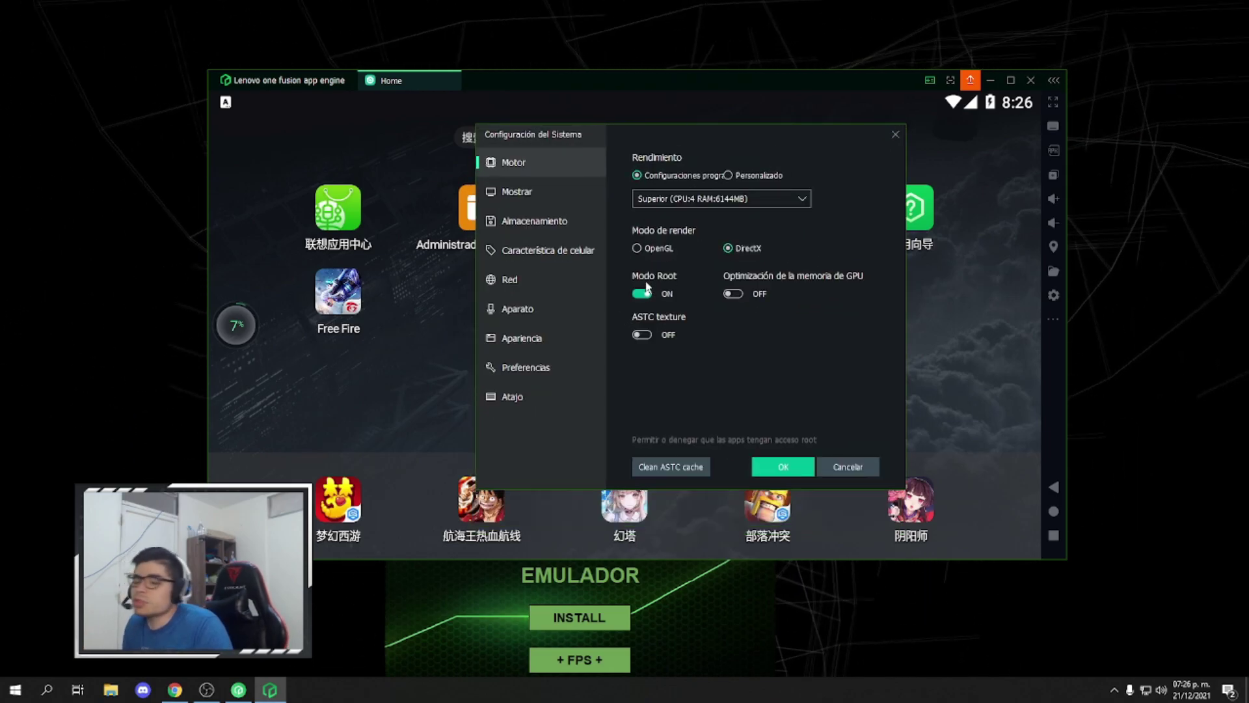
pyautogui.moveTo(648, 287)
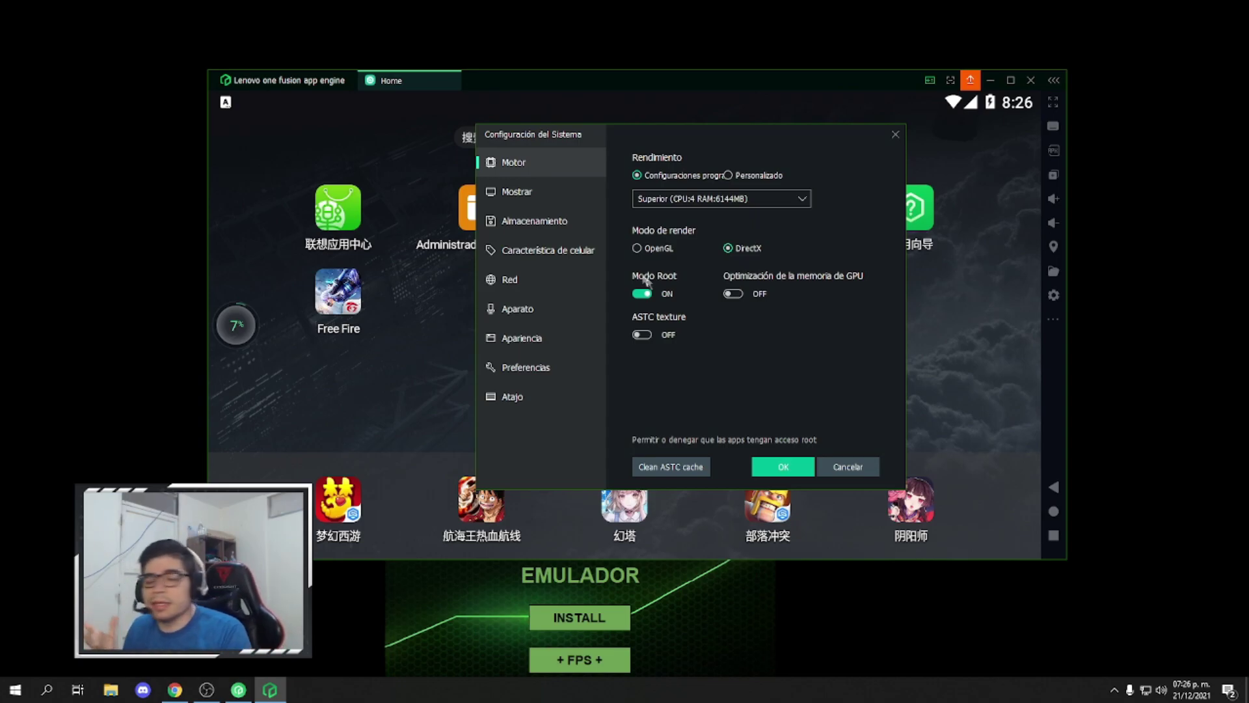
pyautogui.moveTo(742, 143); pyautogui.dragTo(673, 136)
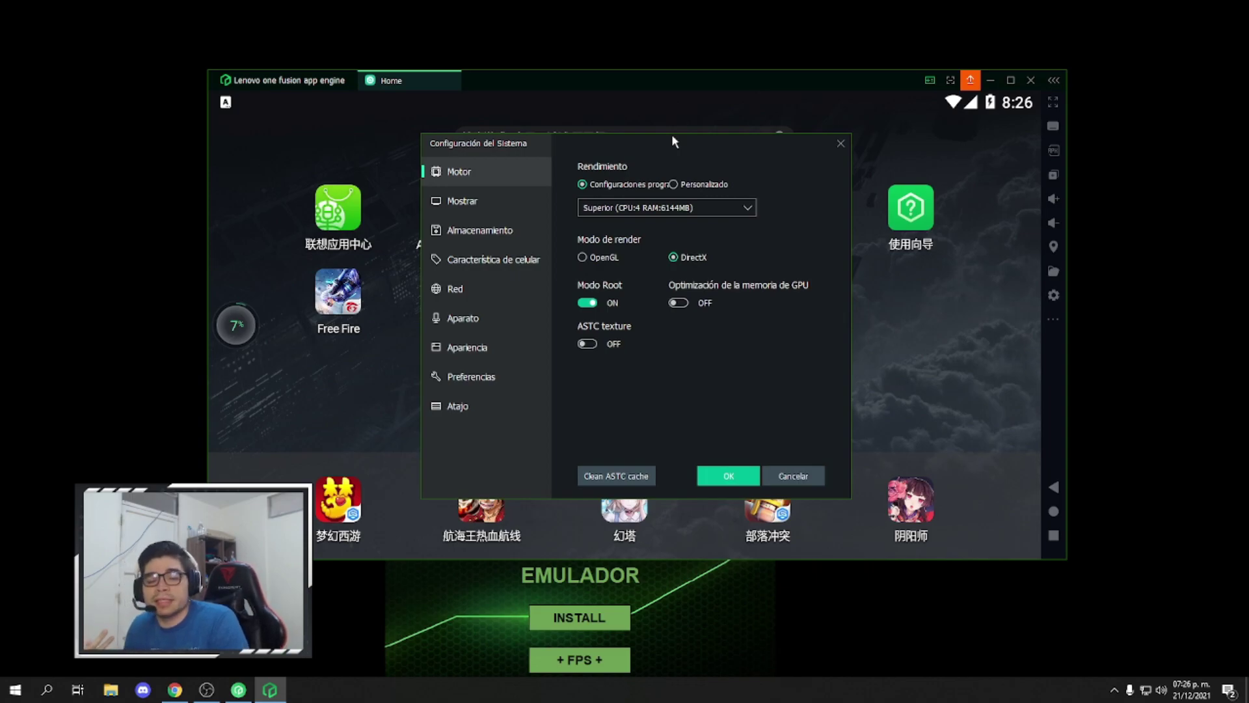
pyautogui.moveTo(671, 134); pyautogui.dragTo(710, 119)
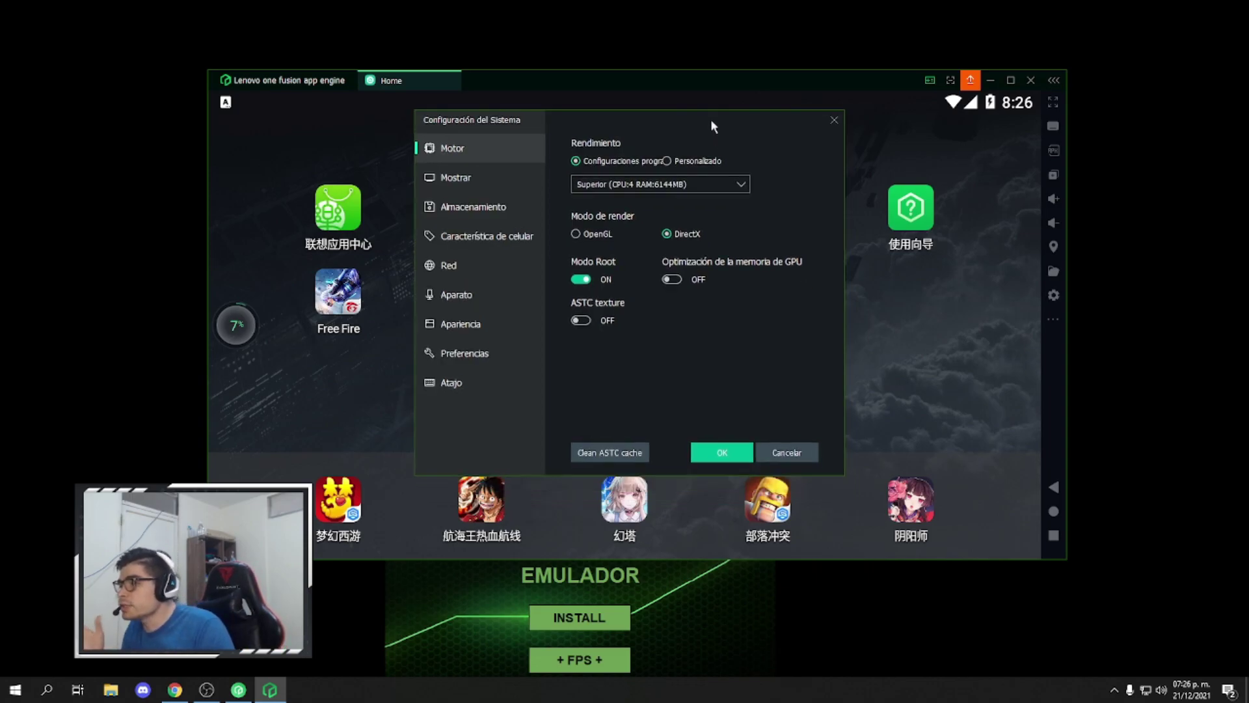
# Step: Switch the engine performance to custom and set it to 2 CPU cores and 1024 MB of RAM
pyautogui.click(640, 185)
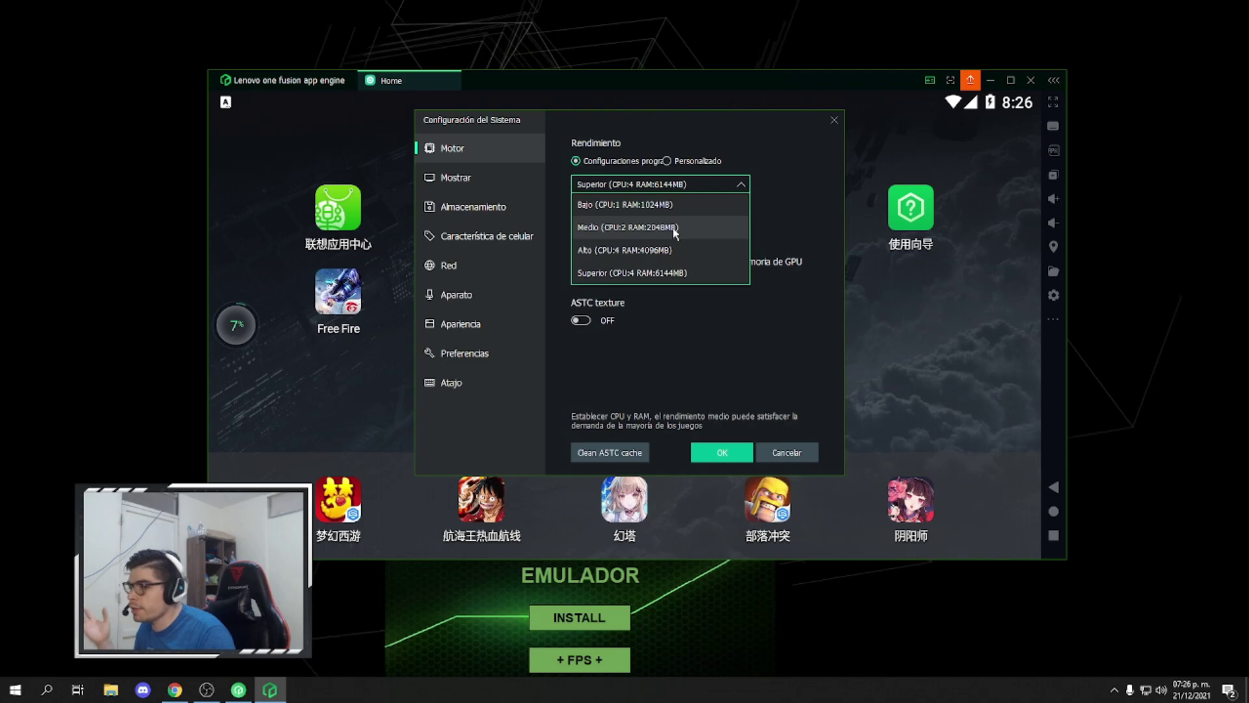
pyautogui.click(670, 273)
pyautogui.click(668, 161)
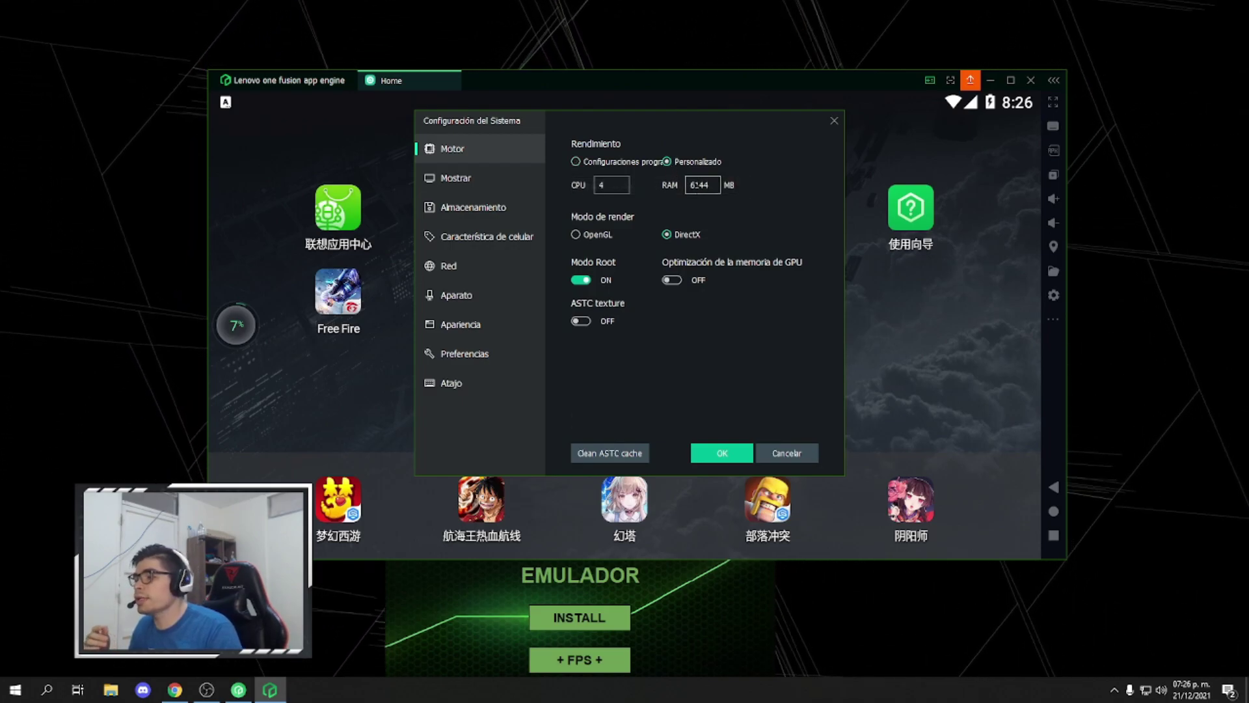
pyautogui.doubleClick(601, 185)
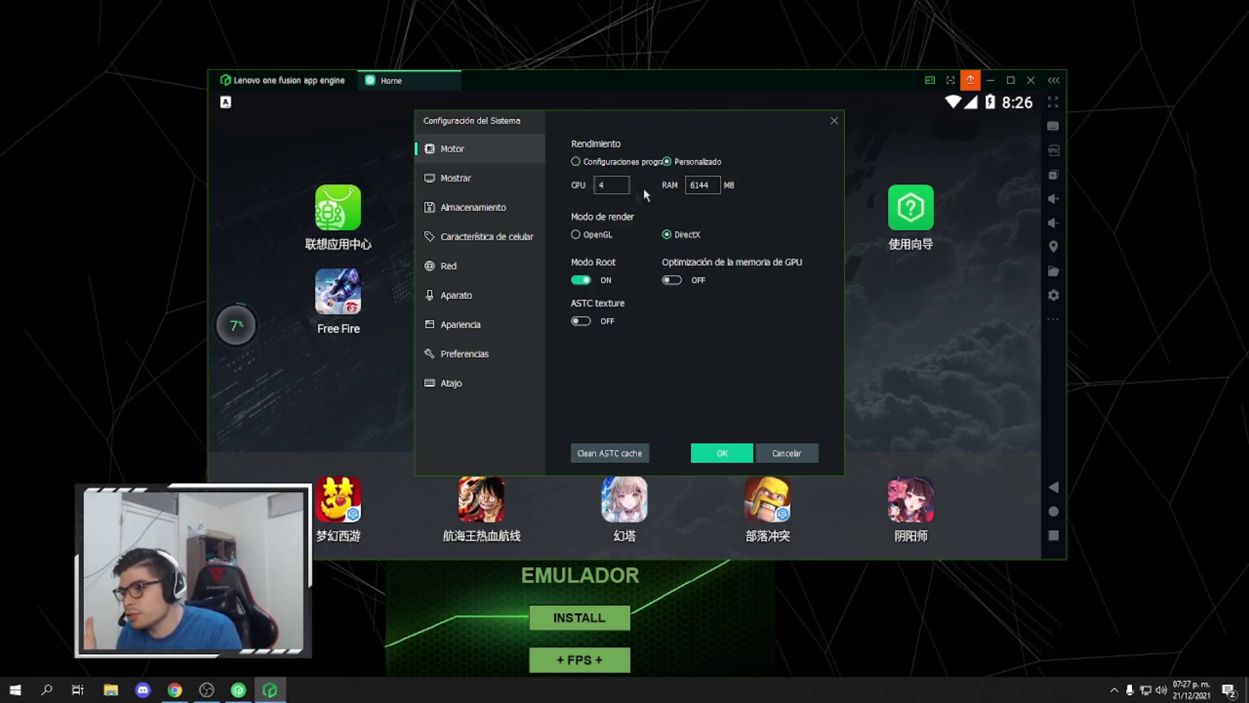
pyautogui.write('2')
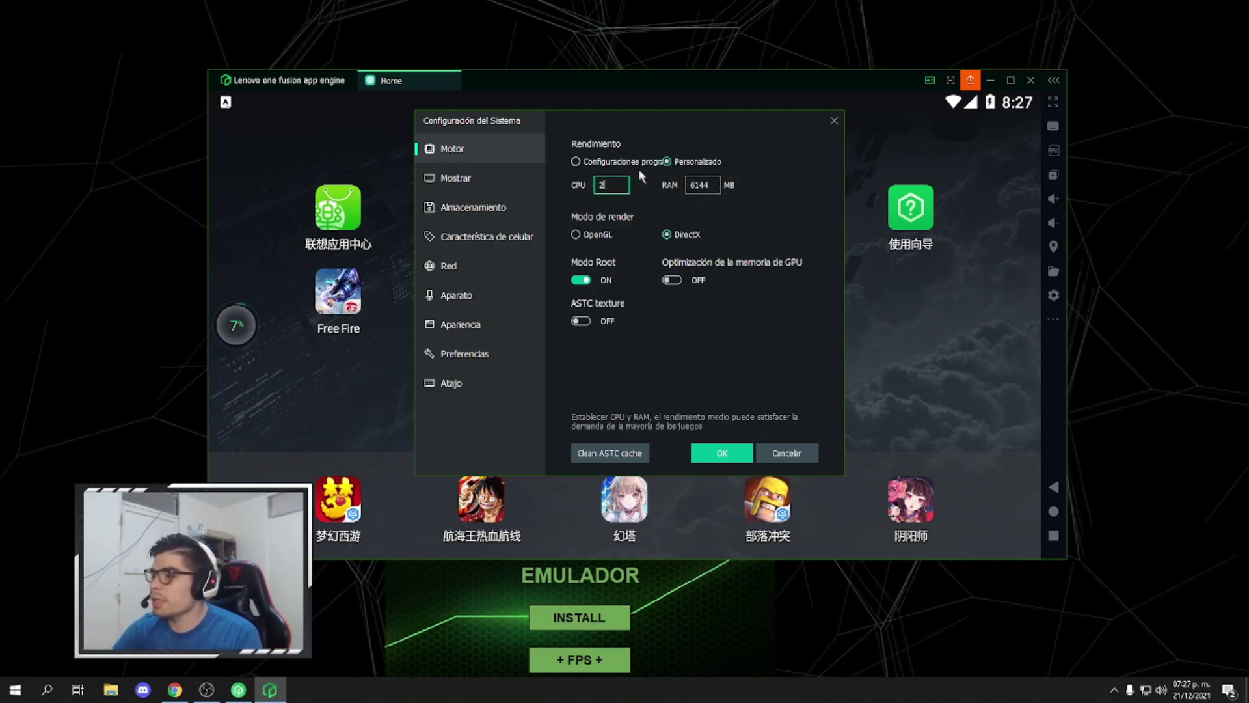
pyautogui.press('Tab')
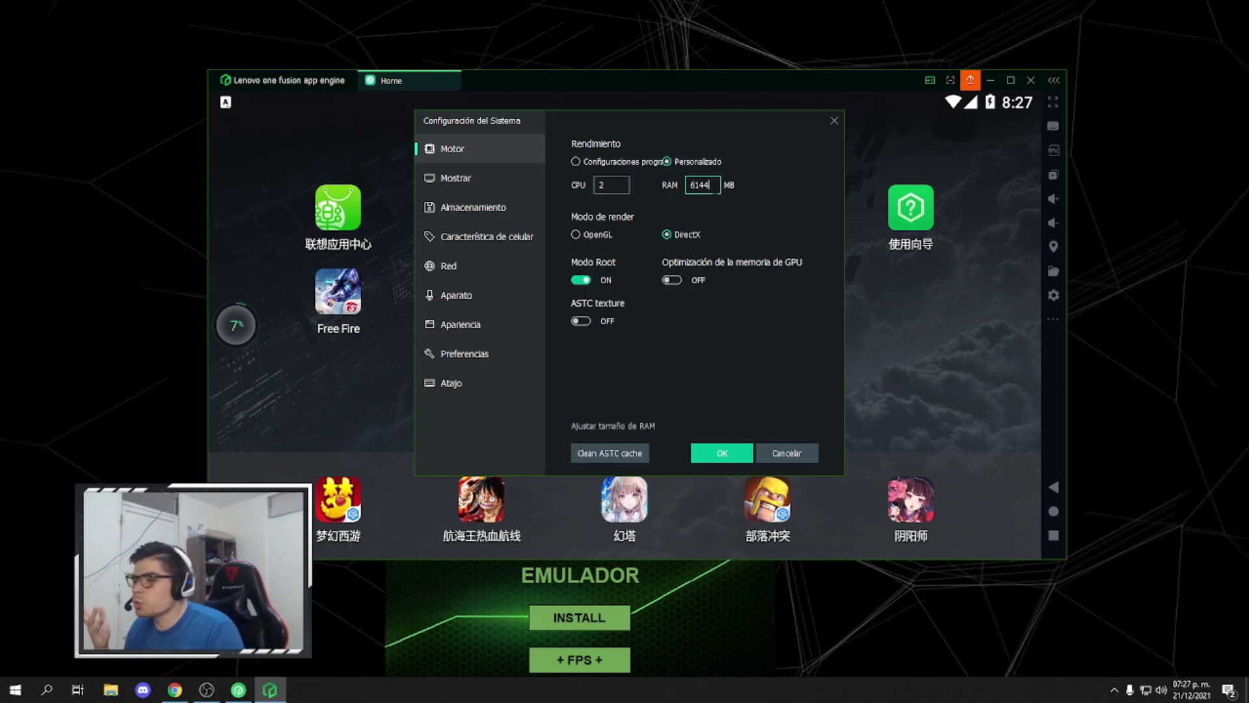
pyautogui.write('1024')
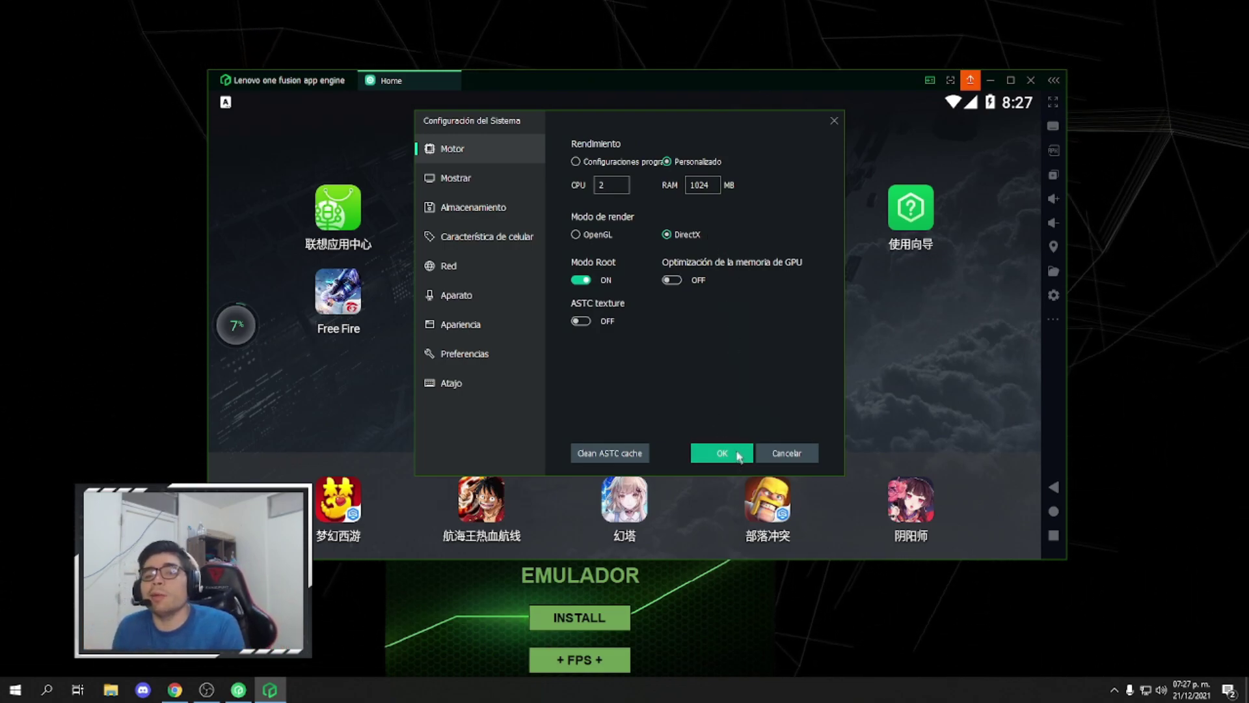
# Step: Examine the display settings, including the tablet resolution choices, and the storage settings for cache policy and disk management
pyautogui.click(521, 175)
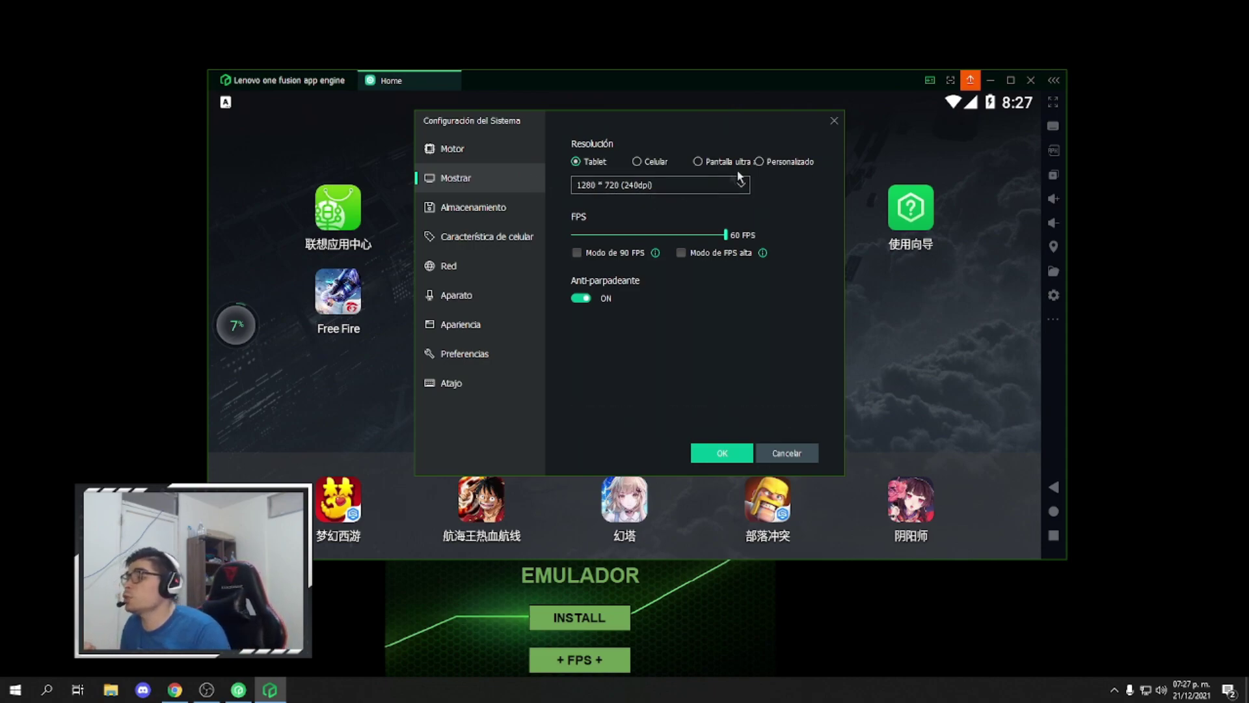
pyautogui.click(610, 188)
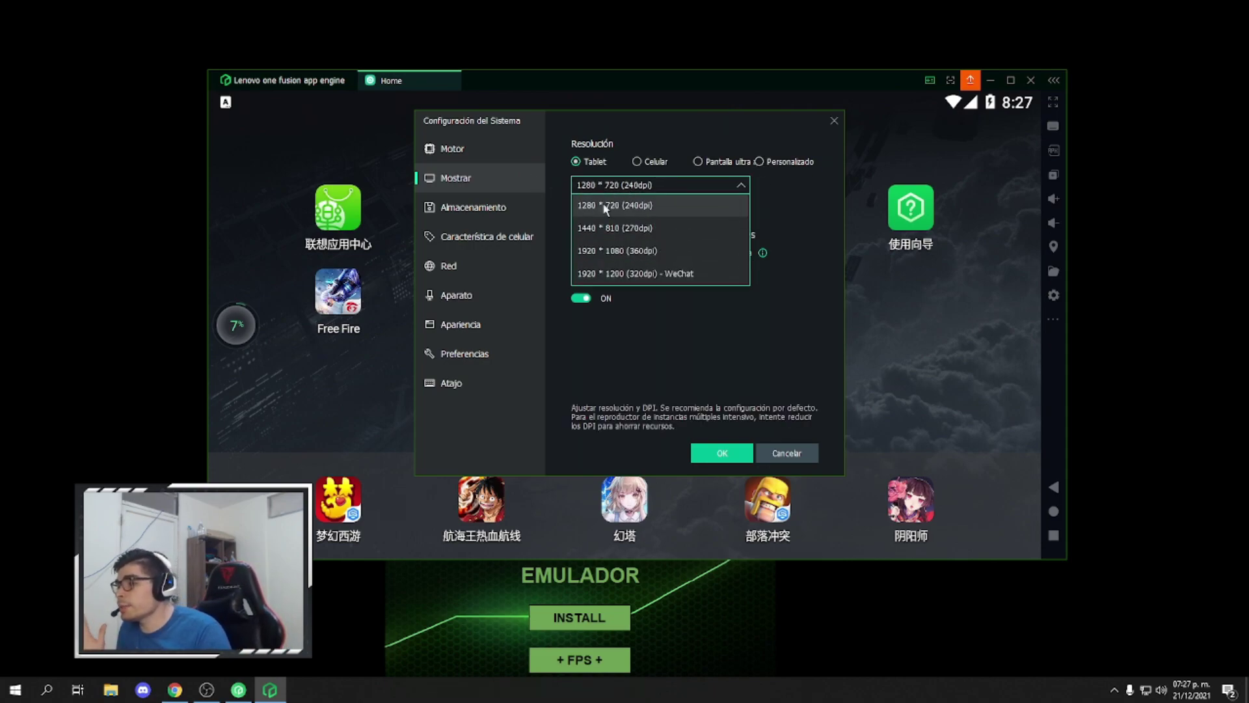
pyautogui.click(691, 187)
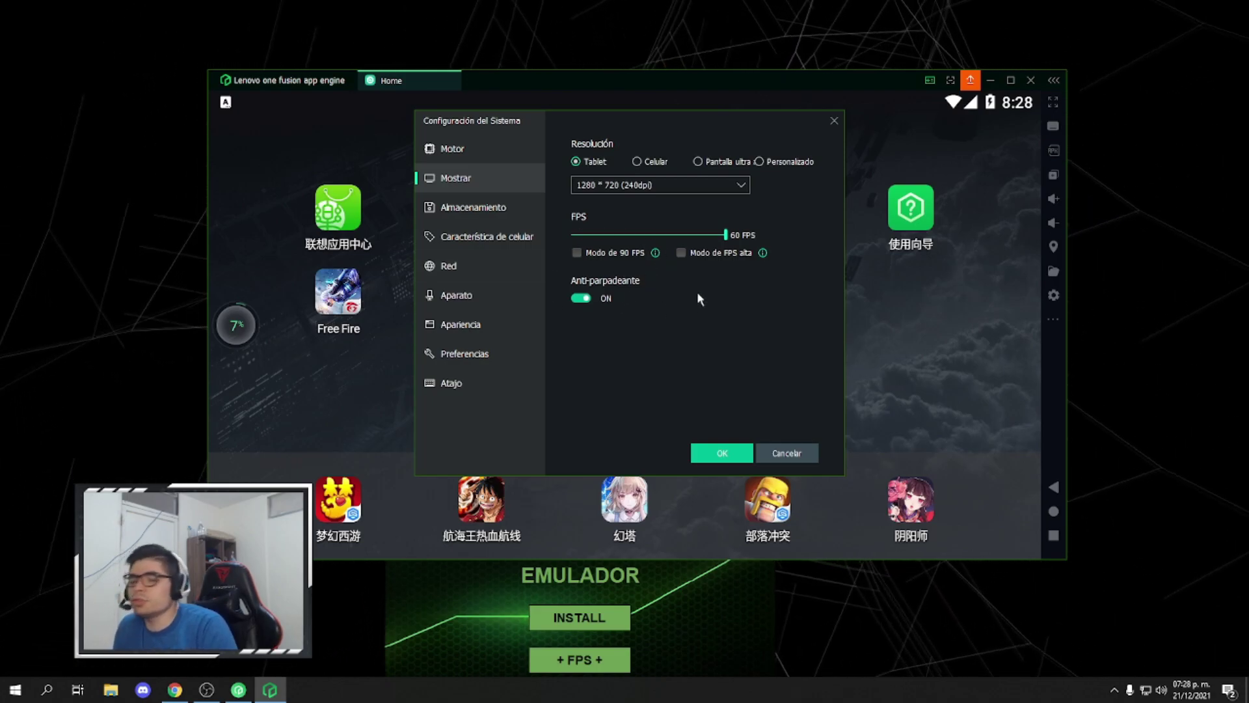
pyautogui.click(493, 208)
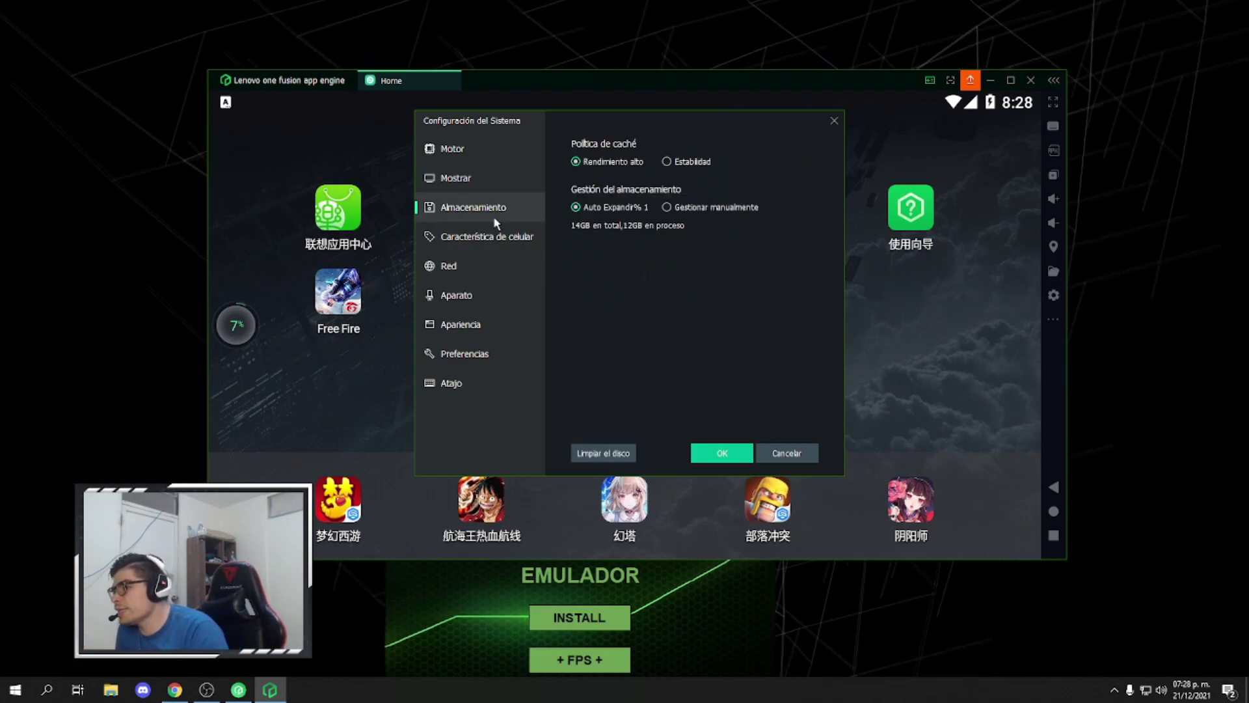
# Step: Set the phone model to custom with ASUS ROG 2 and ASUS_Z01QD, and apply the system configuration
pyautogui.click(469, 237)
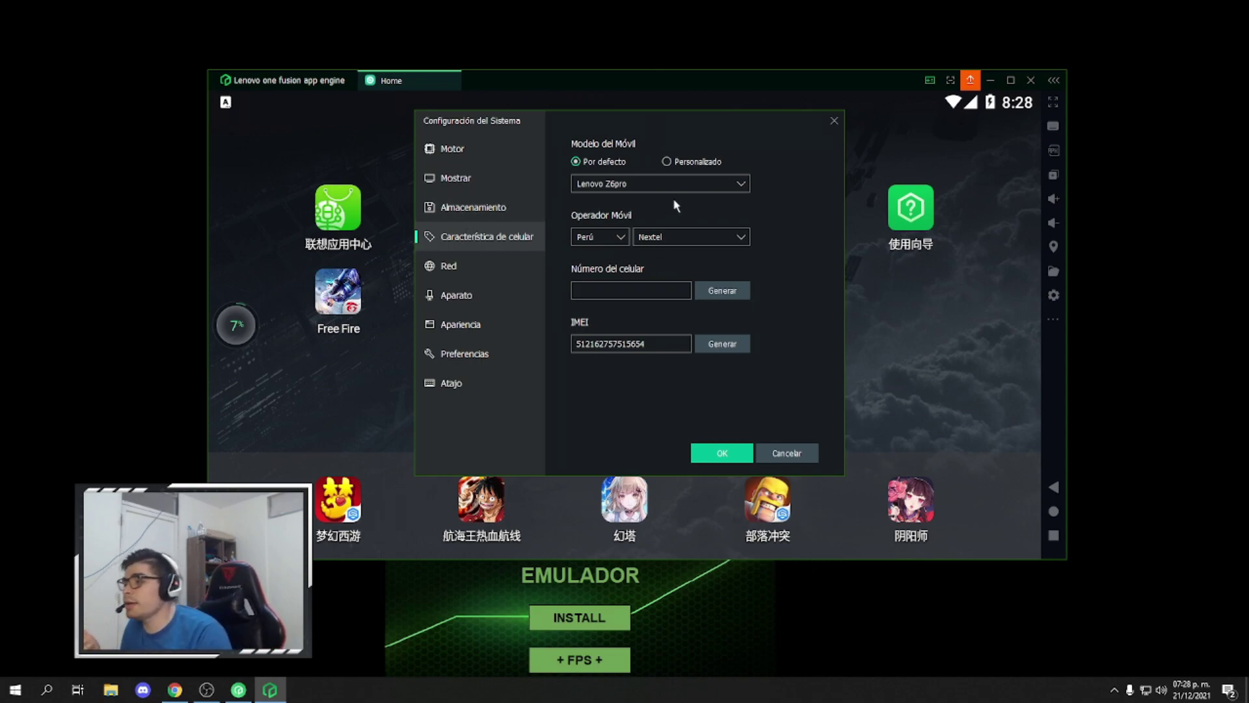
pyautogui.click(667, 180)
pyautogui.click(655, 186)
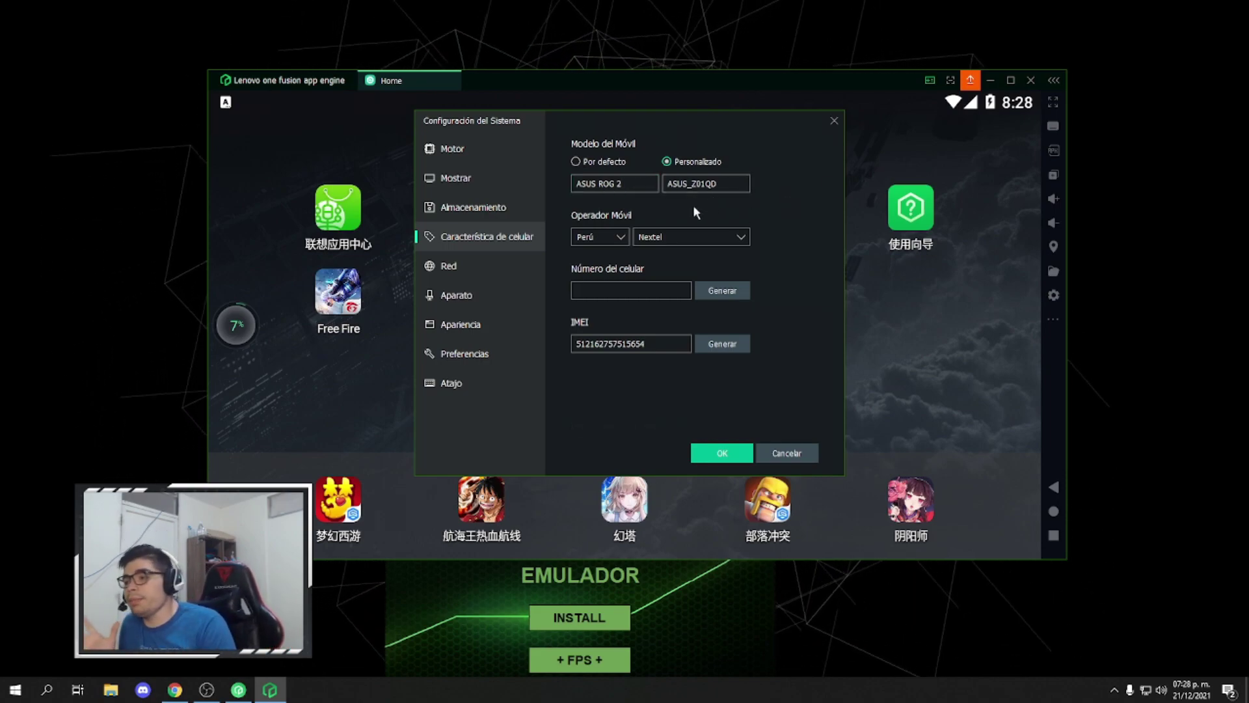
pyautogui.moveTo(694, 204)
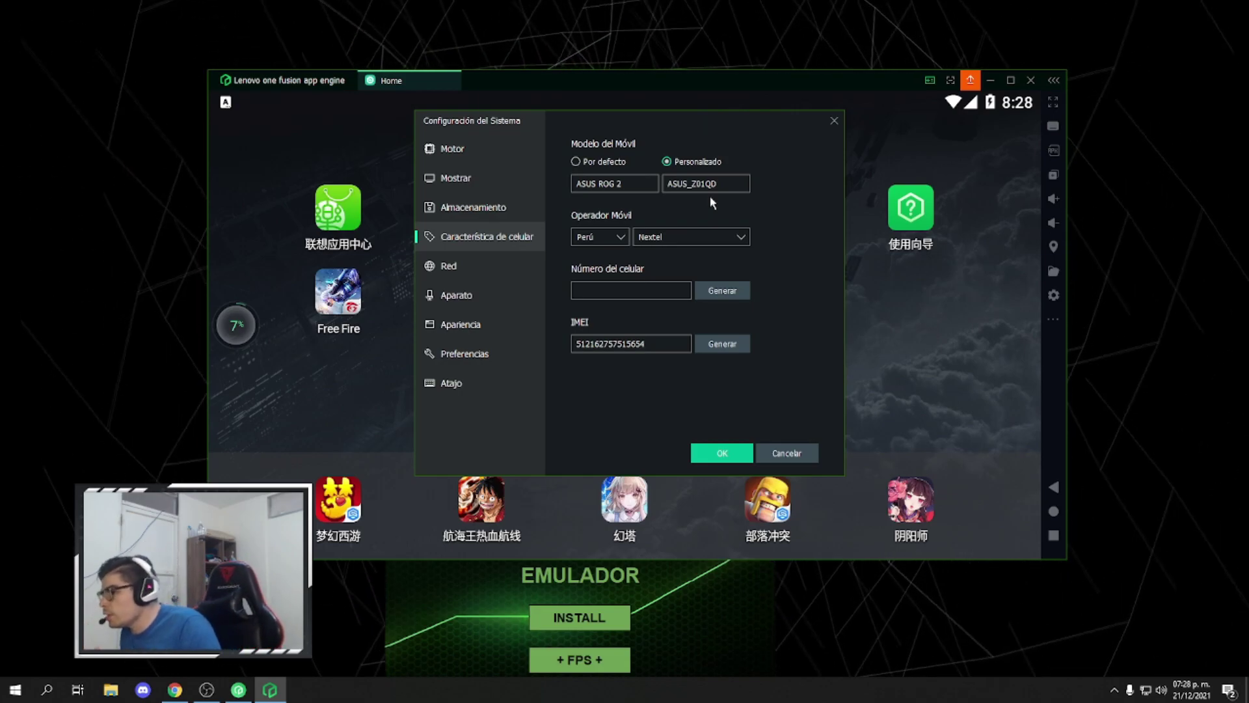
pyautogui.click(729, 455)
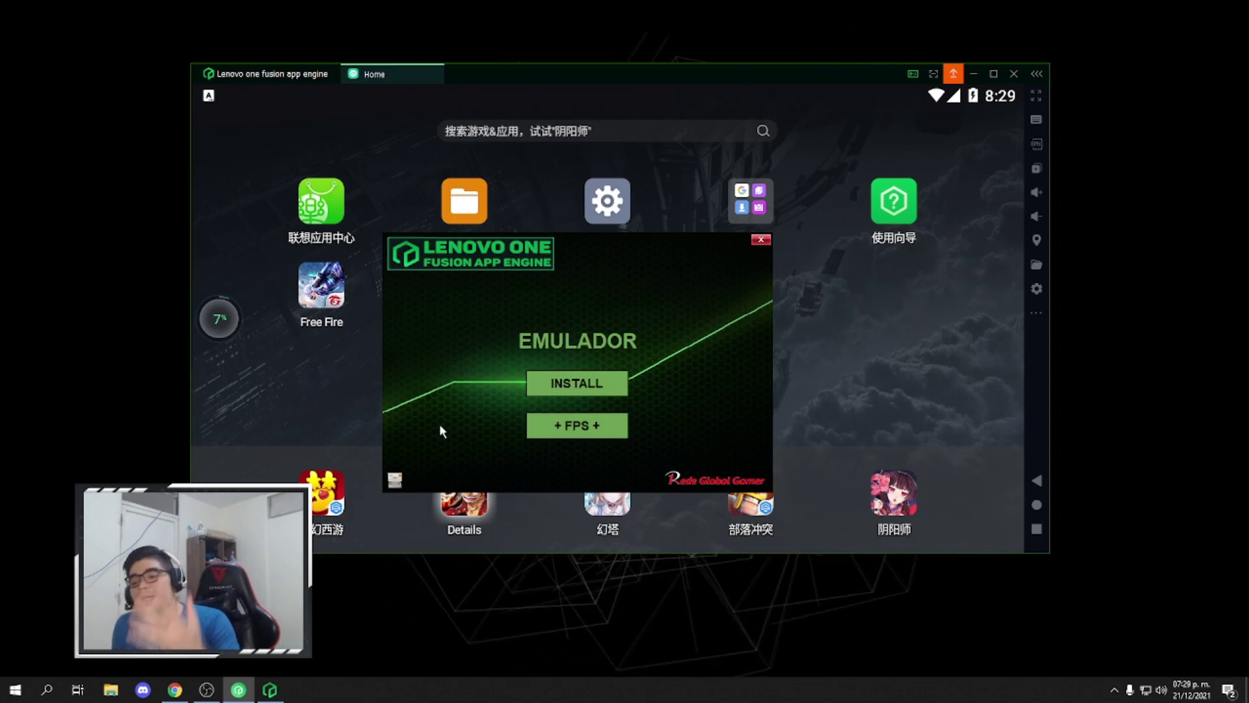
# Step: Close the installer launcher, launch Free Fire from the emulator's home screen and return to the Home view while it loads
pyautogui.click(760, 240)
pyautogui.moveTo(832, 73); pyautogui.dragTo(822, 119)
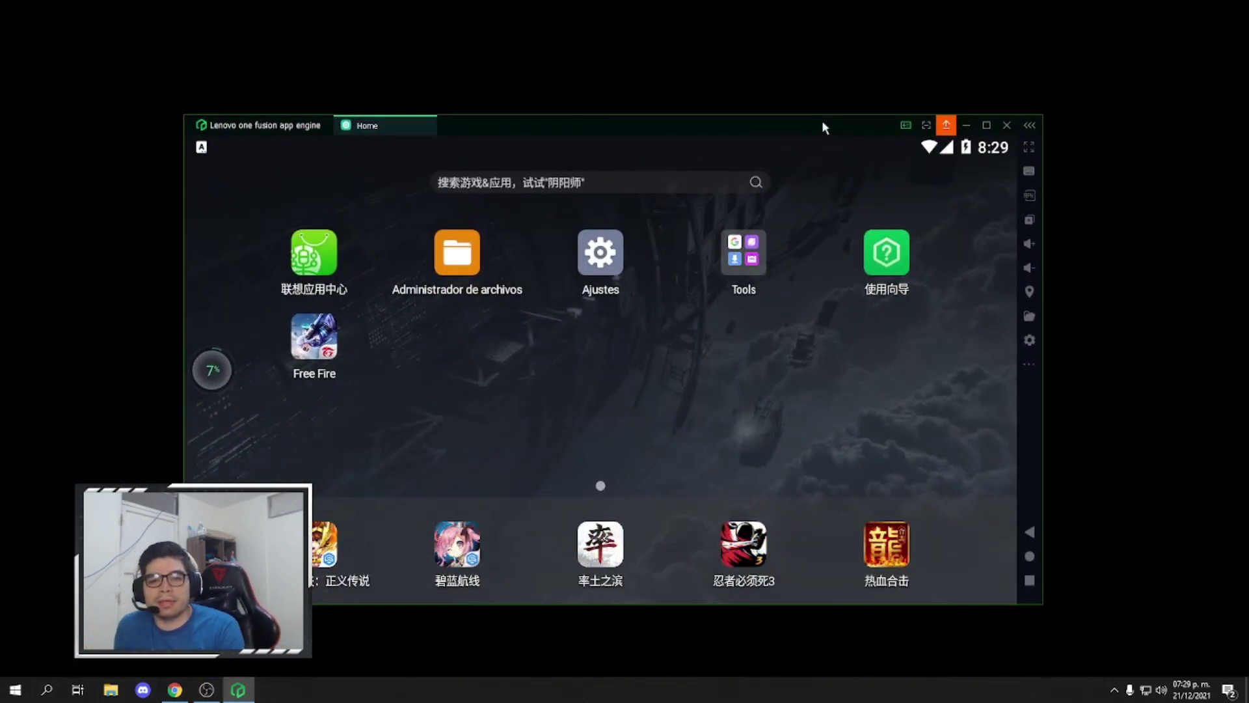
pyautogui.moveTo(822, 120); pyautogui.dragTo(838, 72)
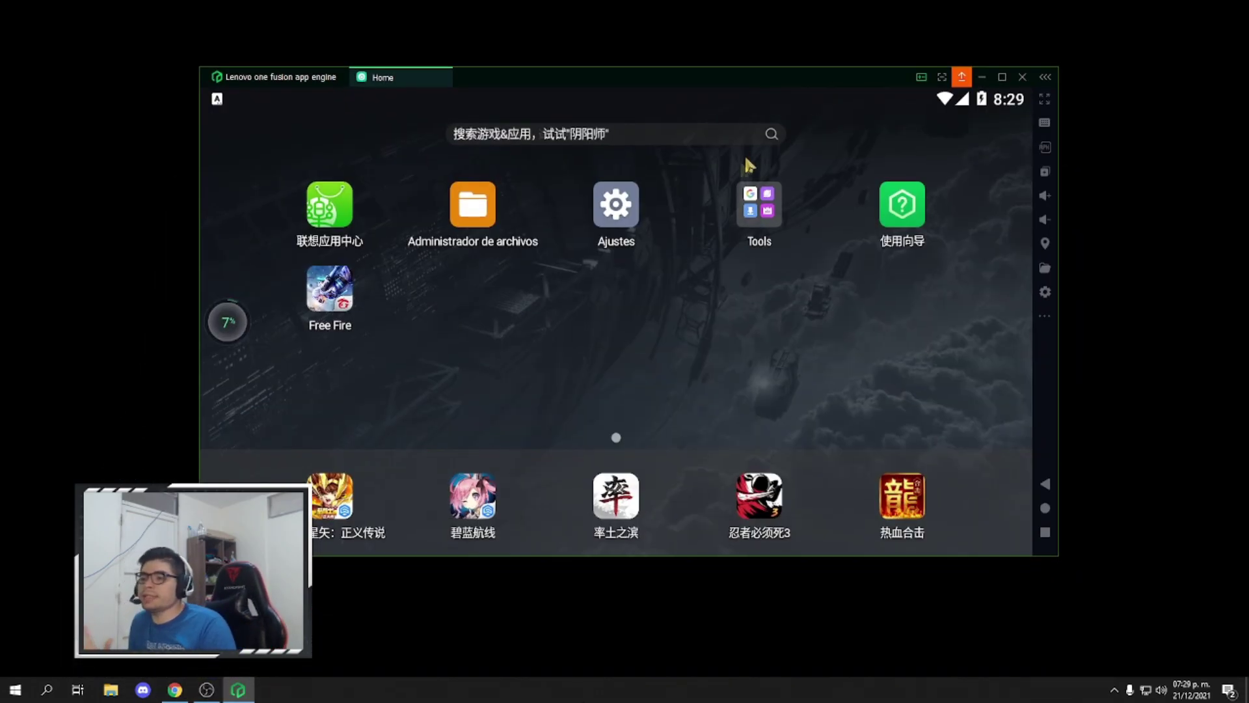
pyautogui.click(339, 301)
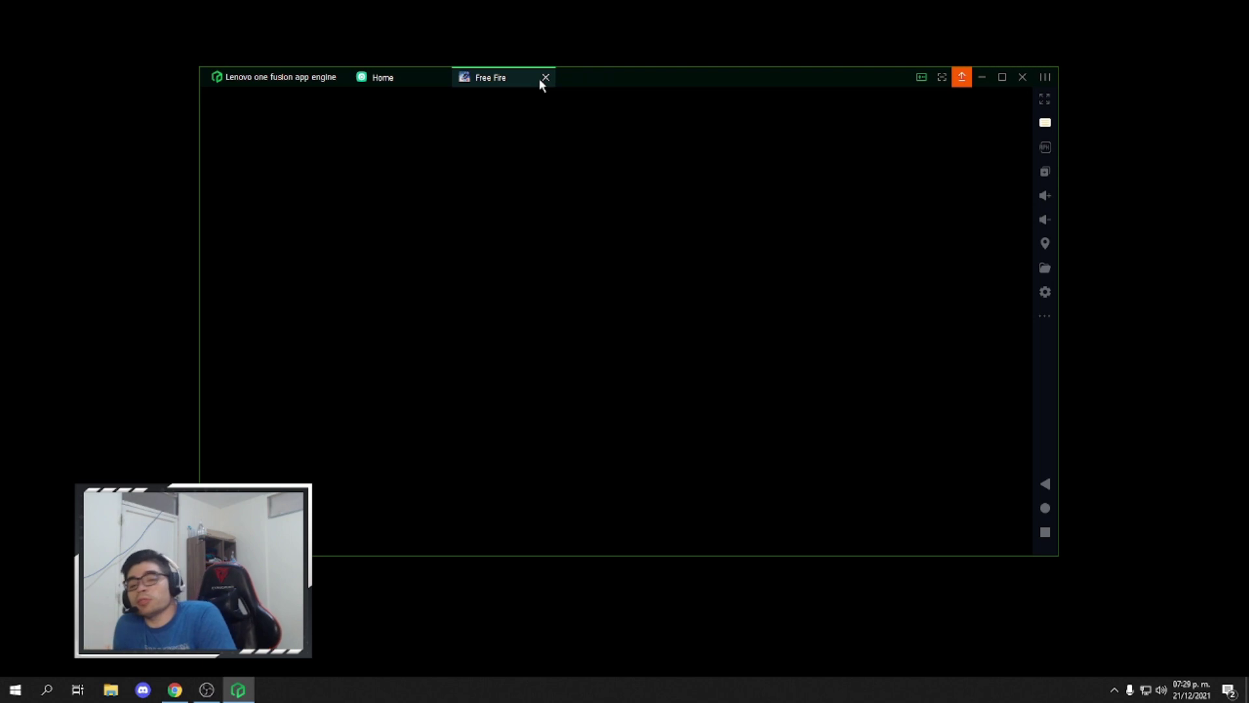
pyautogui.click(384, 78)
# Step: Switch to Chrome and download the Facebook APK from the APK Pure result for "descargar facebook apk"
pyautogui.click(175, 690)
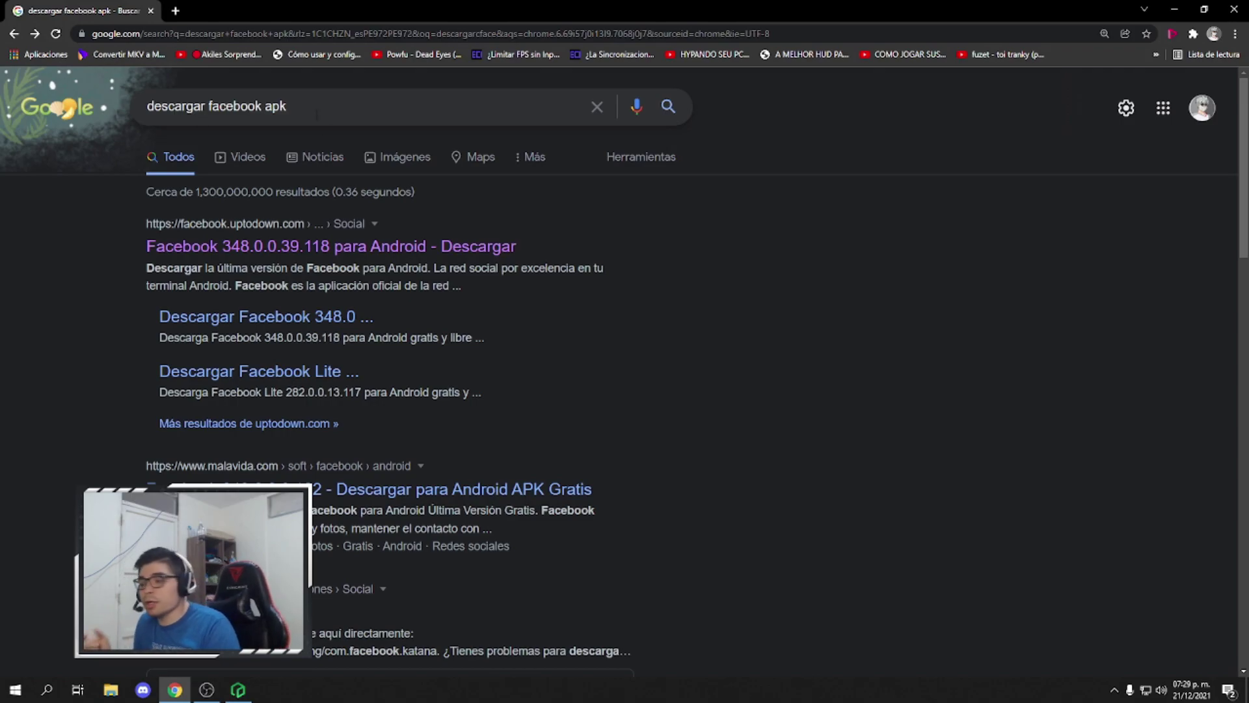
pyautogui.scroll(-4, 473, 309)
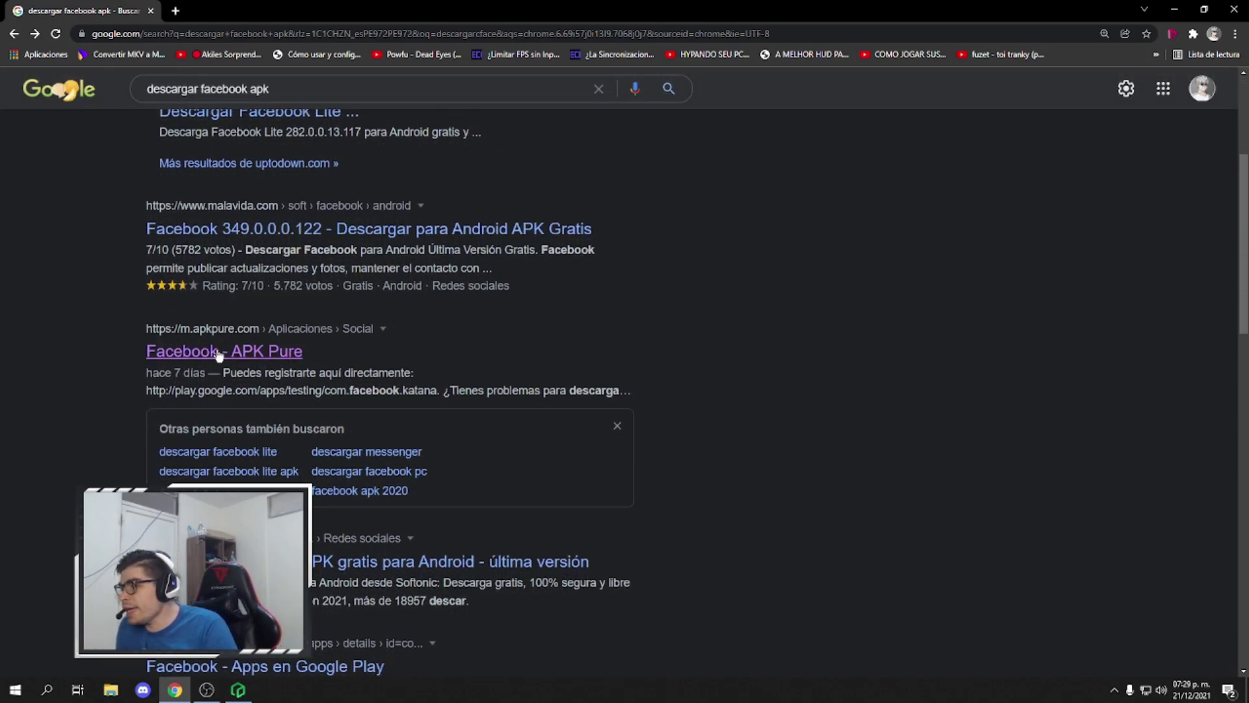
pyautogui.scroll(4, 497, 336)
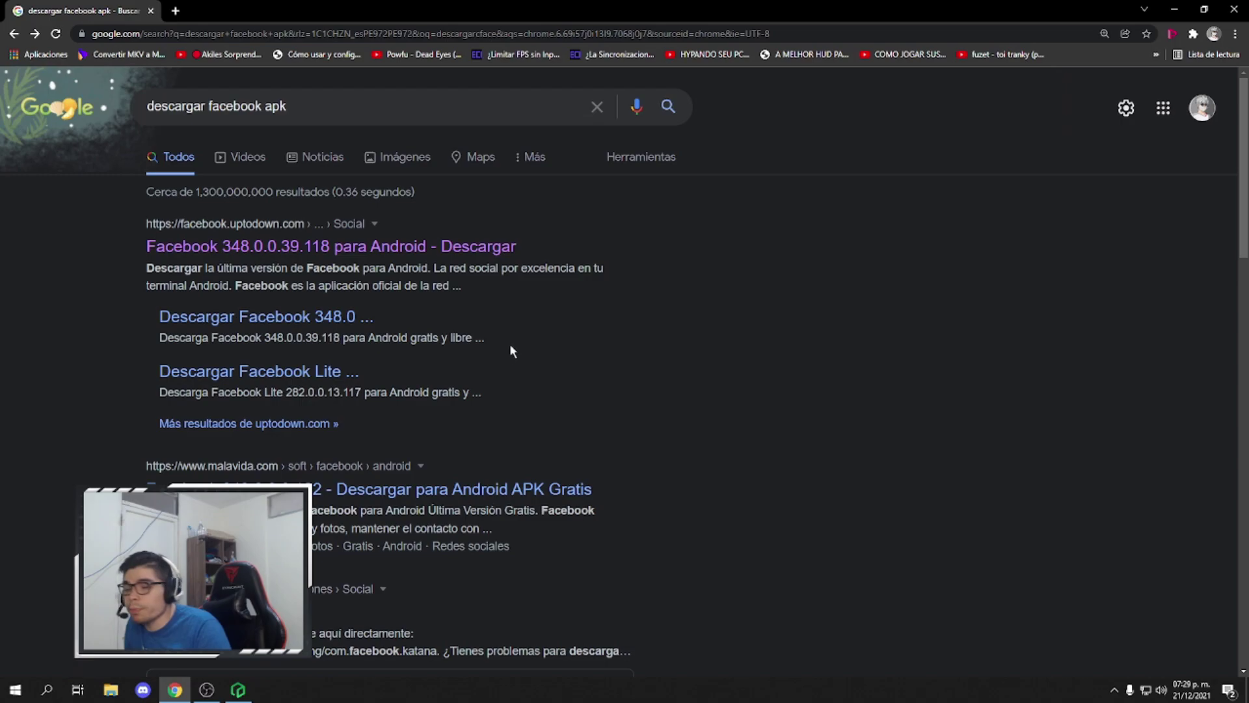
pyautogui.scroll(-3, 625, 371)
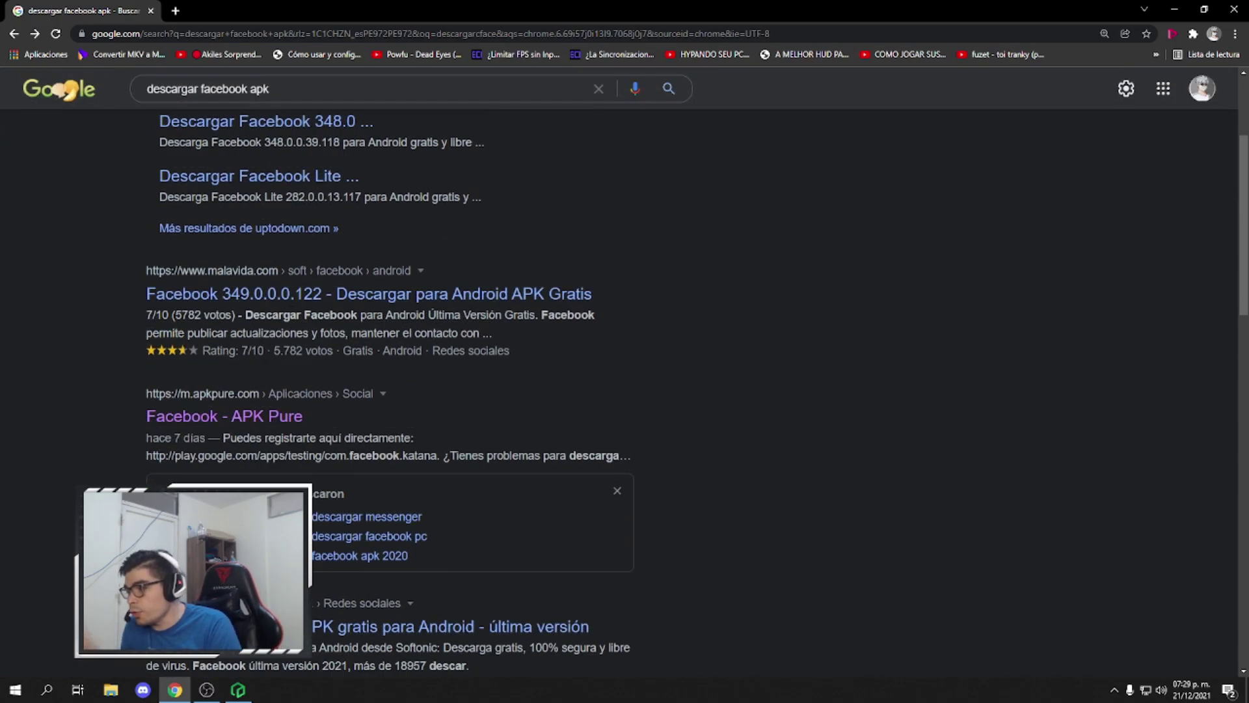
pyautogui.click(221, 420)
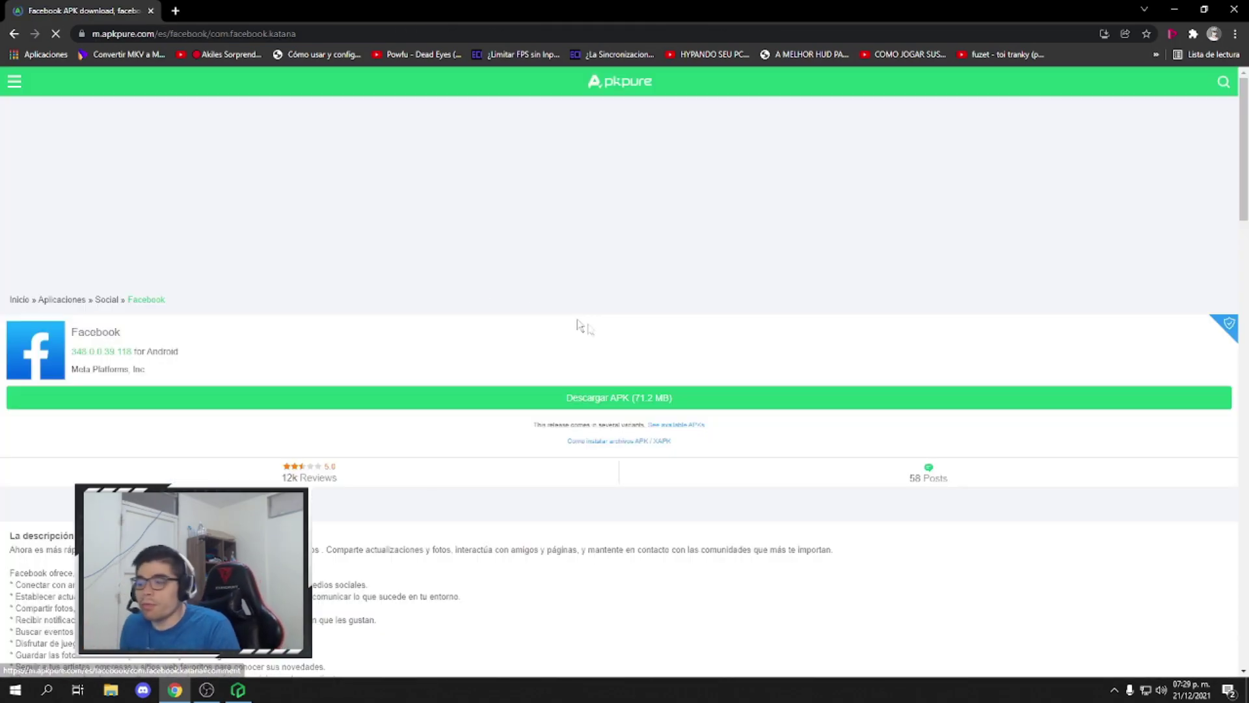
pyautogui.click(652, 397)
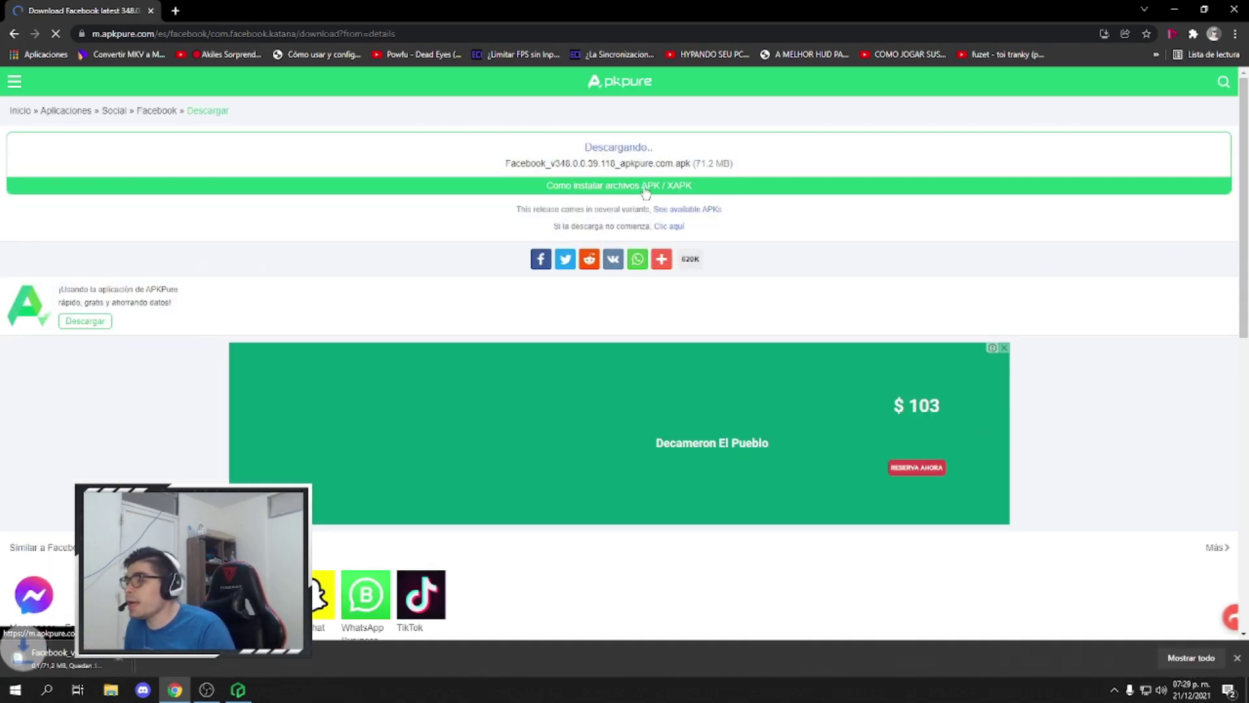
# Step: Show all downloads, remove the deleted Lenovo one fusion app engine 1.0.exe entry and close the APKPure page
pyautogui.click(1183, 659)
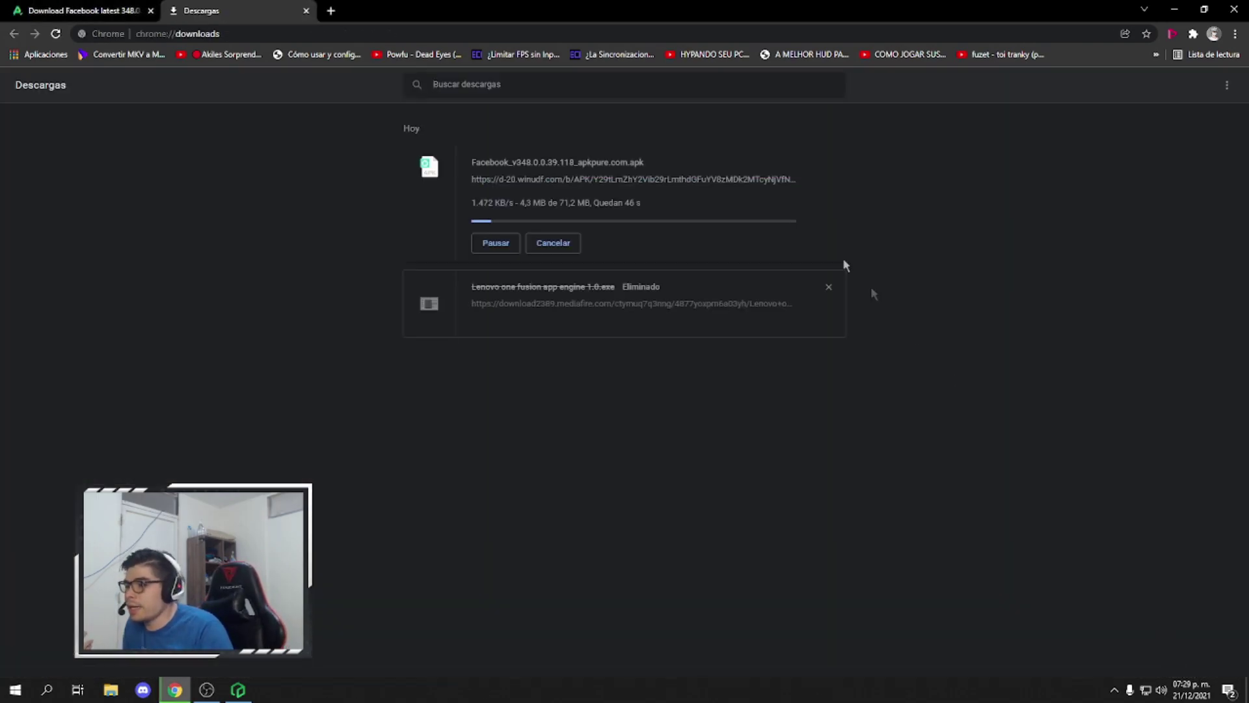
pyautogui.click(831, 286)
pyautogui.click(150, 10)
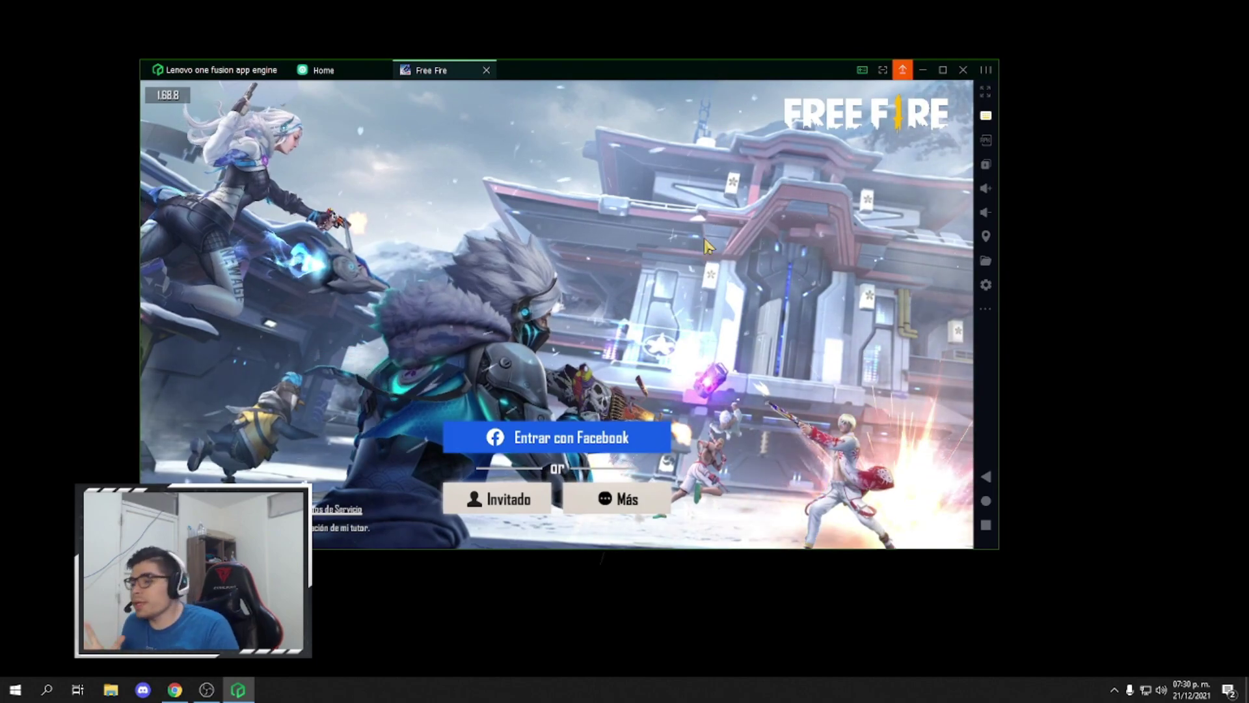
# Step: Try to sign in to Free Fire with Facebook, and search "facebook" in the emulator's browser to open its mobile login page
pyautogui.click(575, 442)
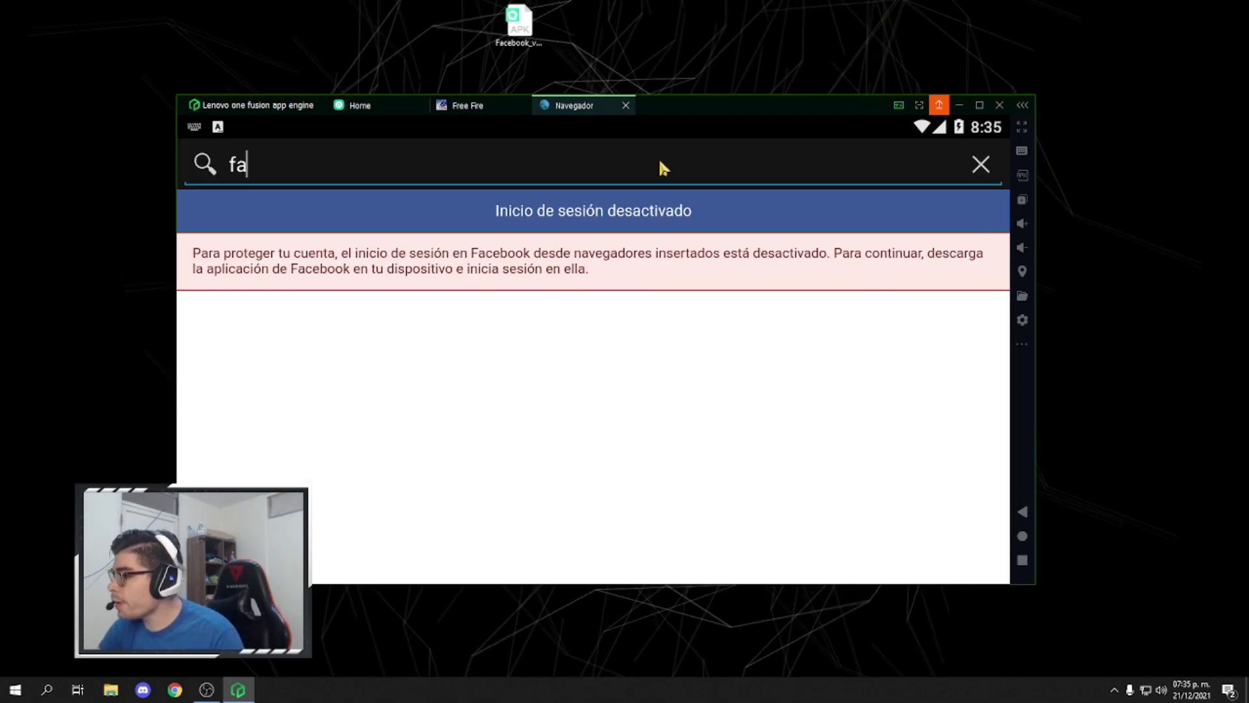
pyautogui.write('cebook')
pyautogui.press('Return')
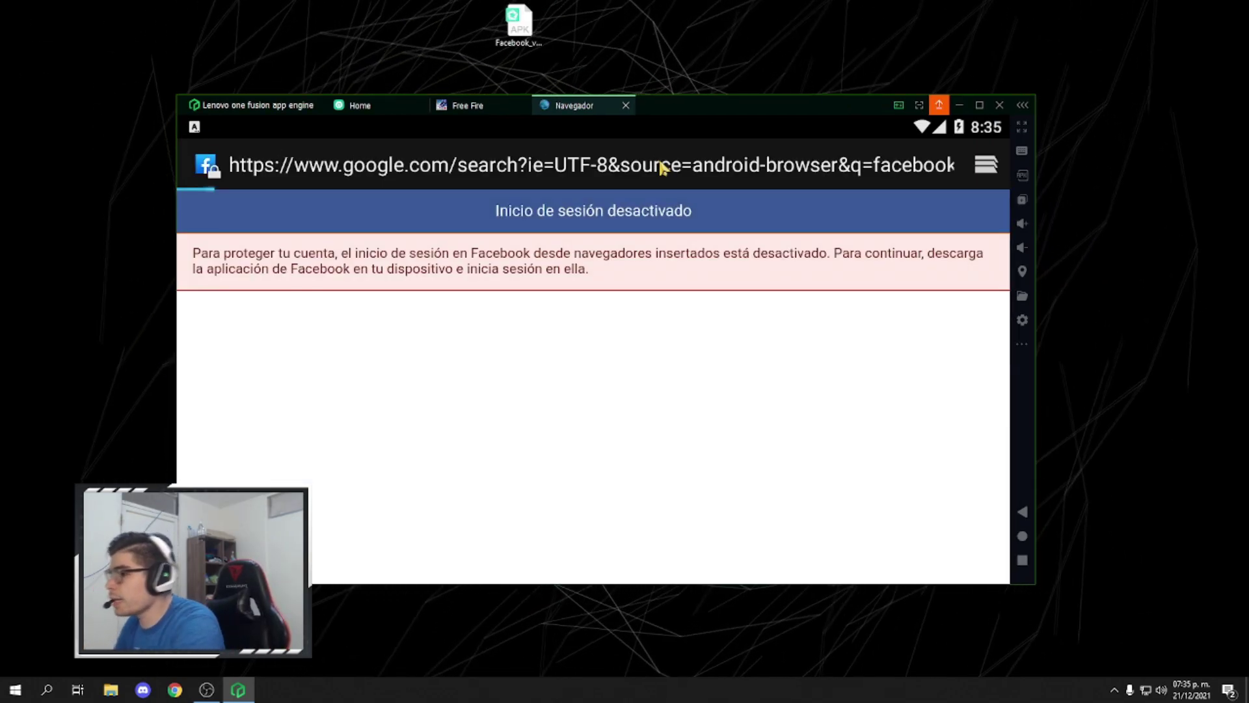
pyautogui.click(263, 403)
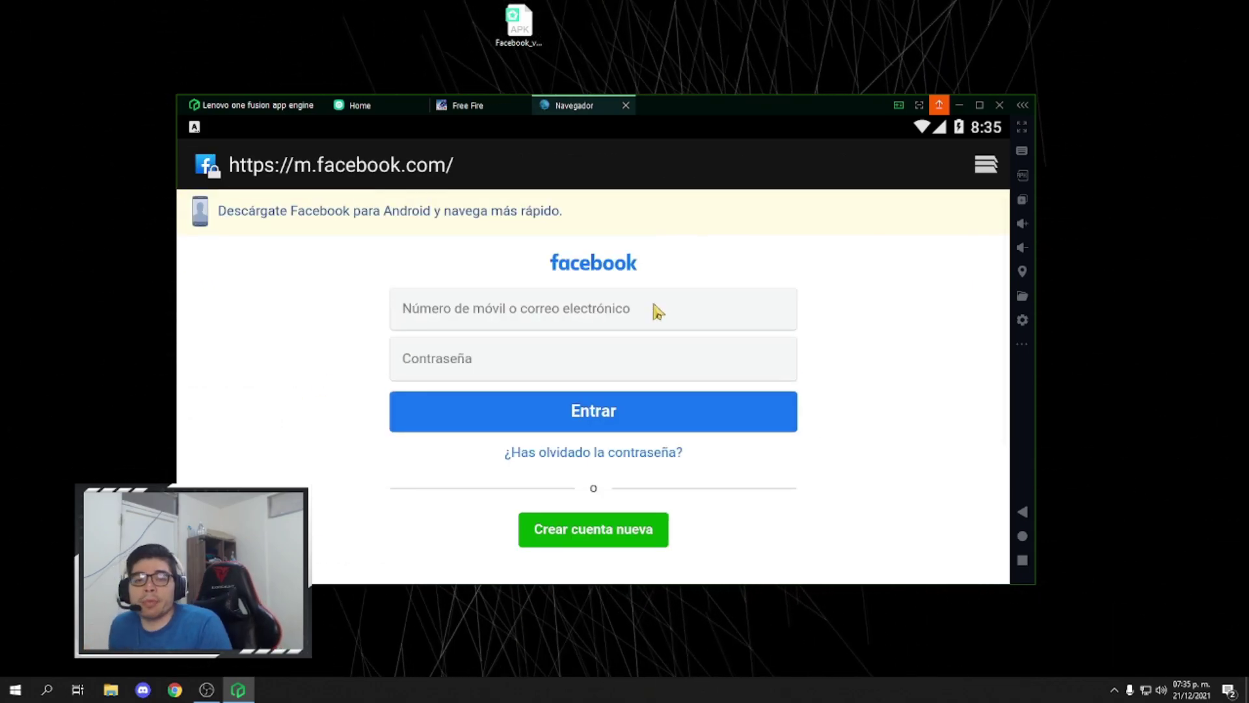
# Step: Dismiss the login error in Free Fire and sign in with Facebook again, continuing with the existing Garena Free Fire authorization
pyautogui.click(458, 106)
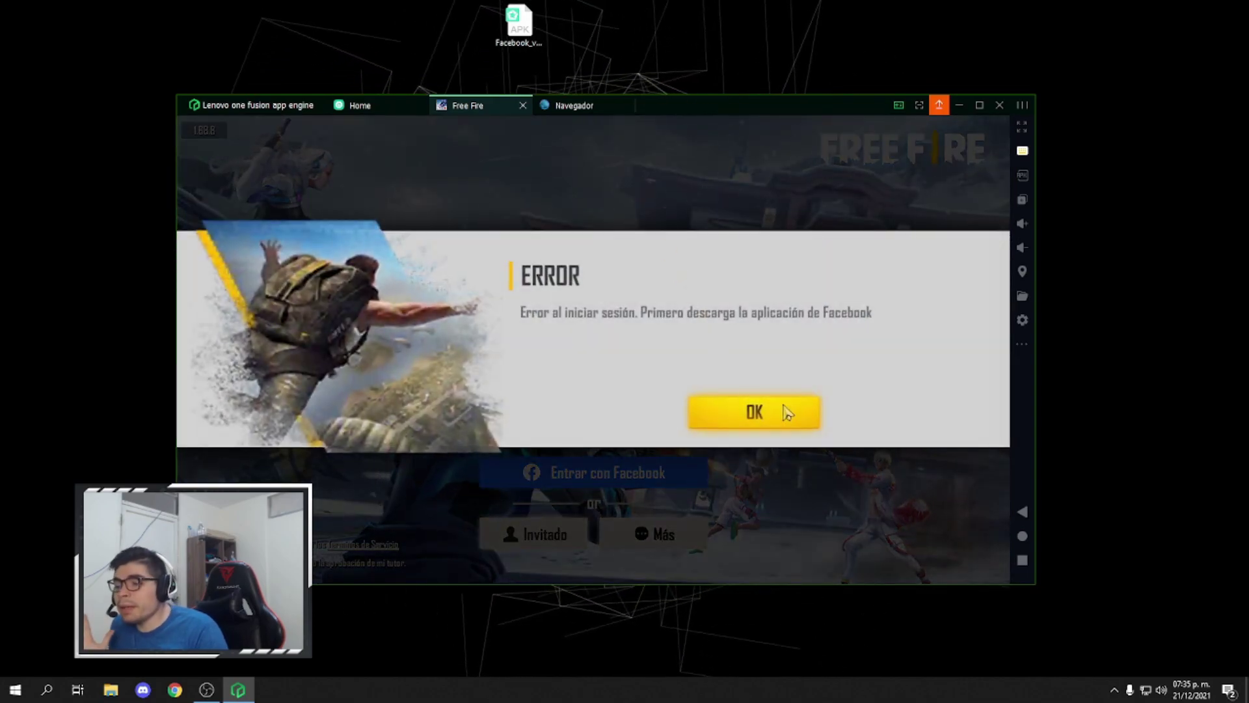
pyautogui.click(787, 412)
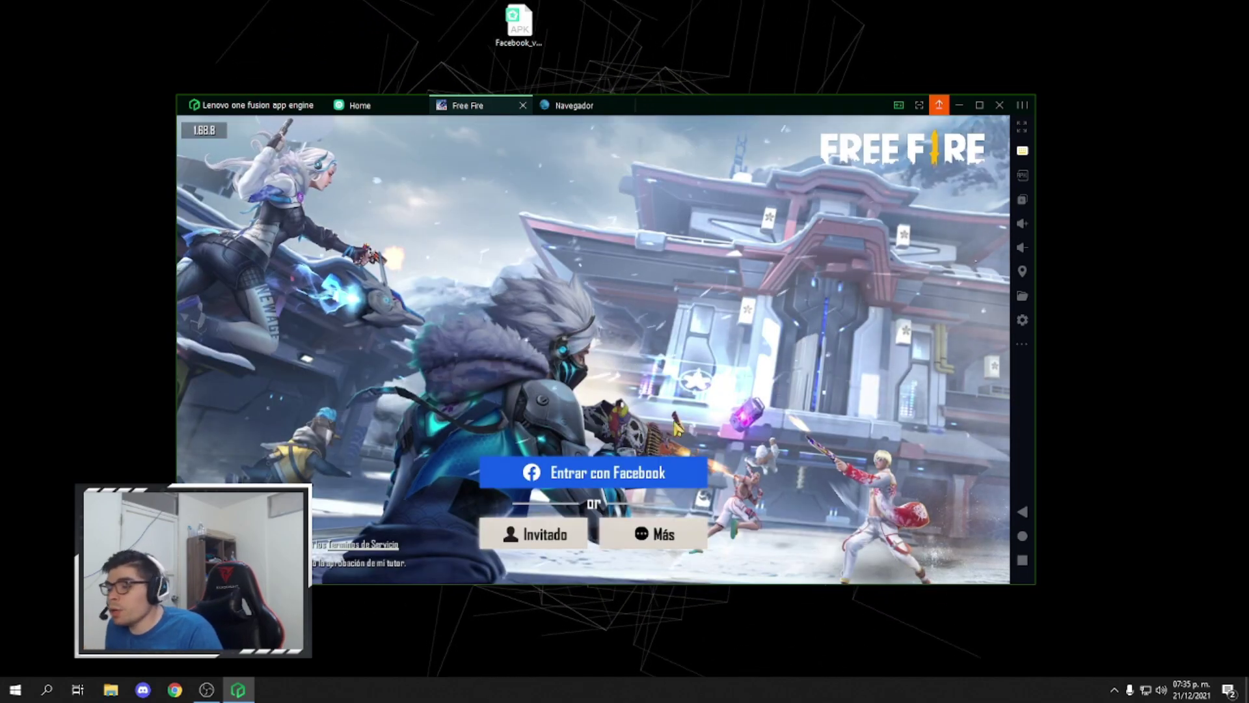
pyautogui.click(573, 473)
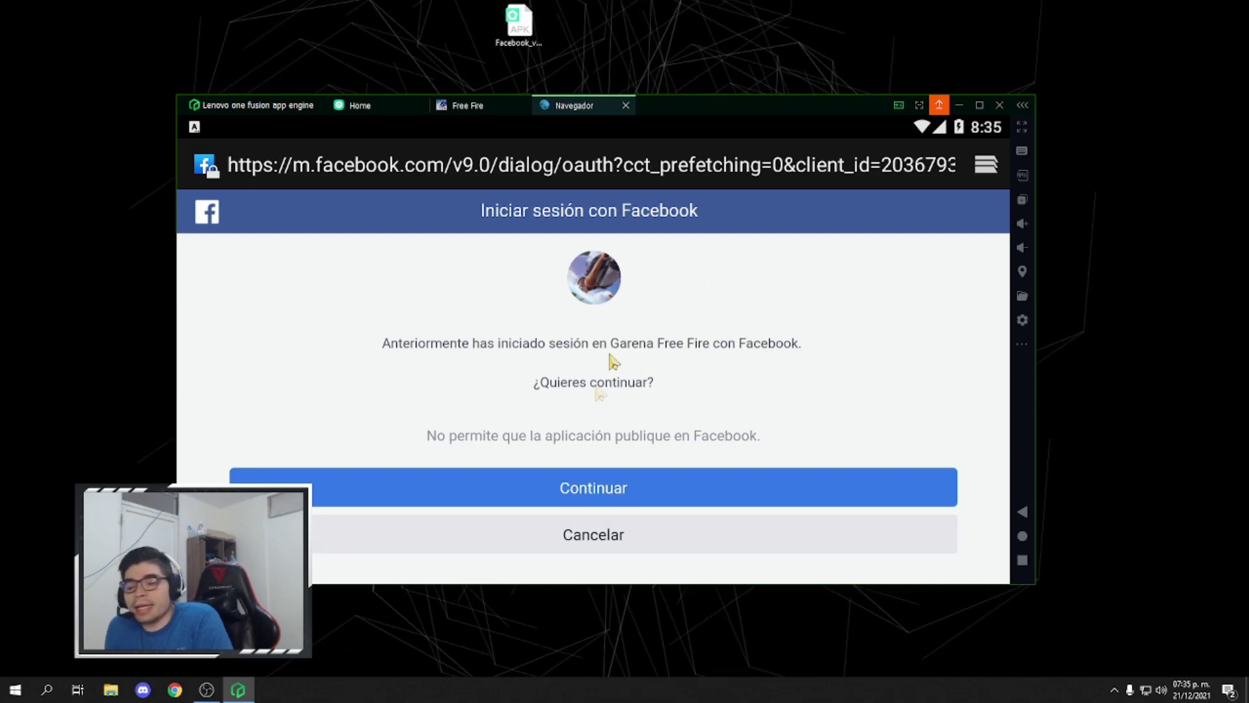
pyautogui.click(657, 479)
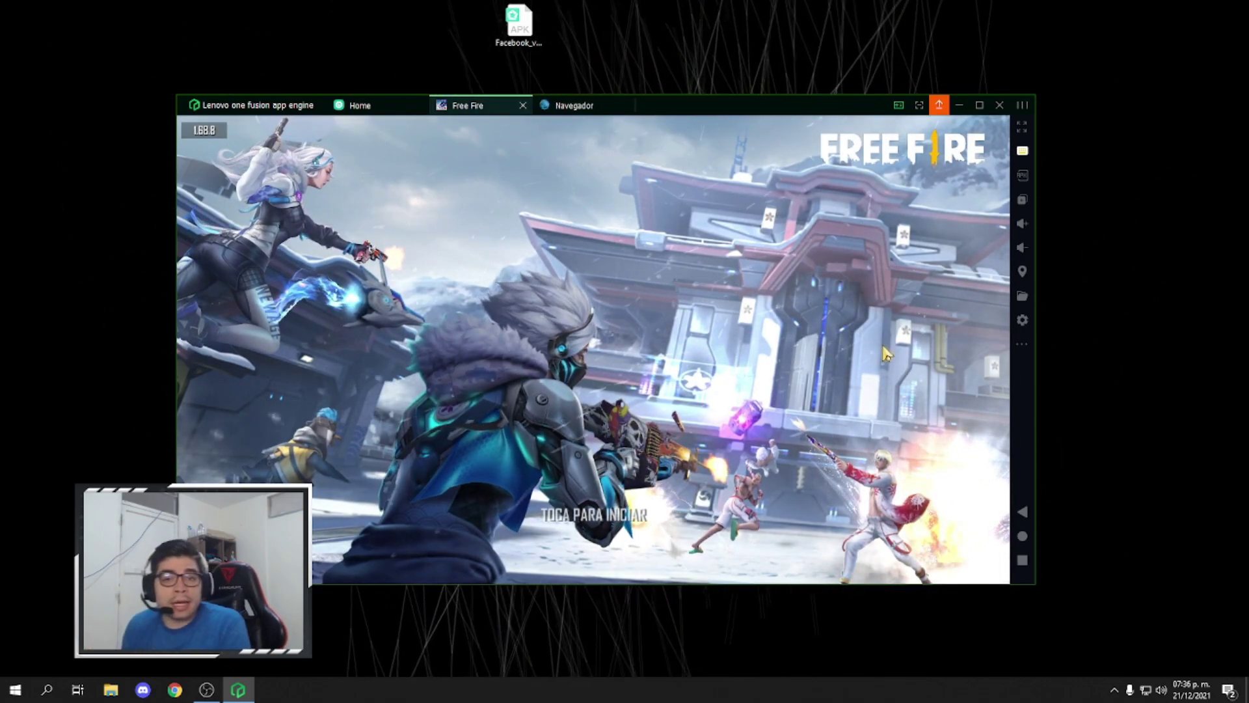
pyautogui.click(360, 104)
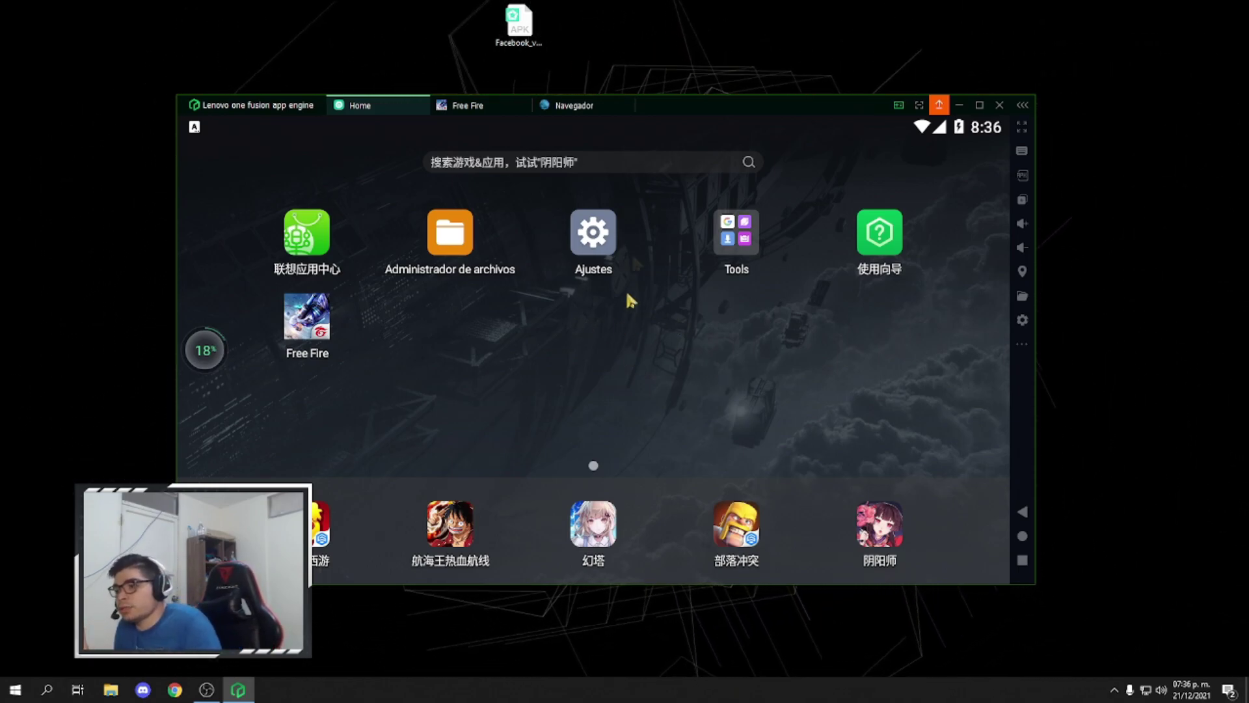
pyautogui.moveTo(801, 112); pyautogui.dragTo(806, 114)
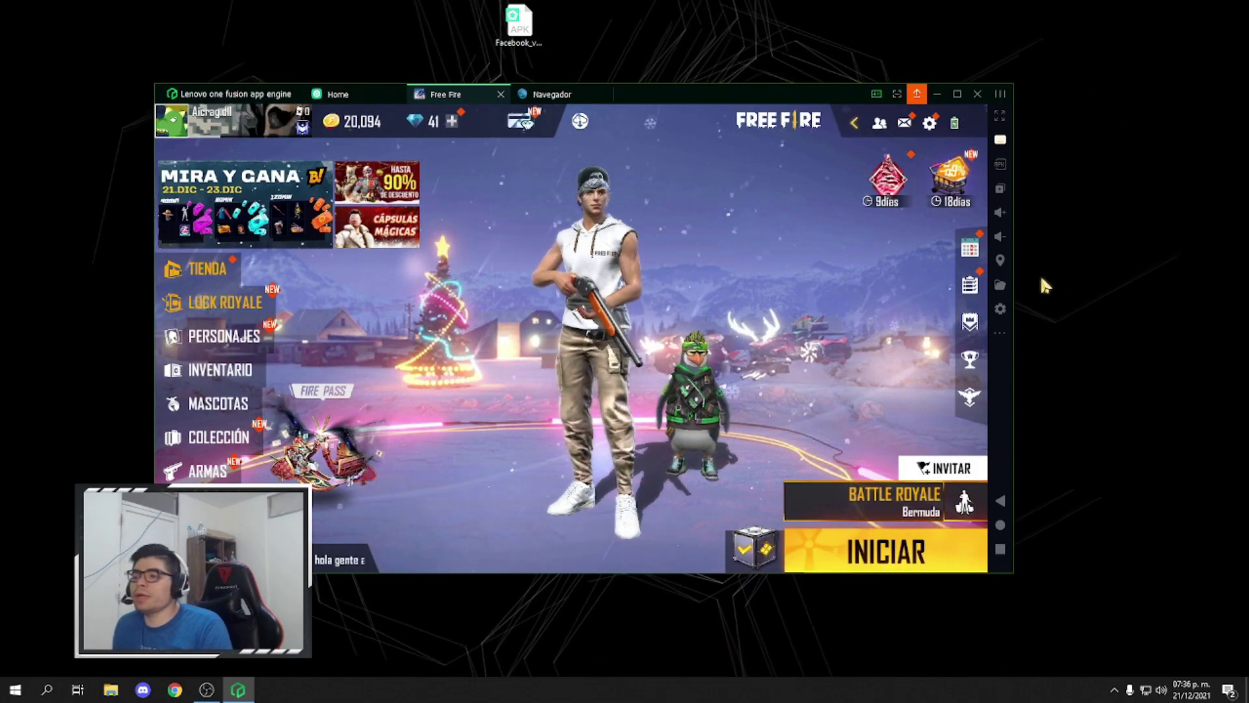
pyautogui.moveTo(733, 99); pyautogui.dragTo(751, 101)
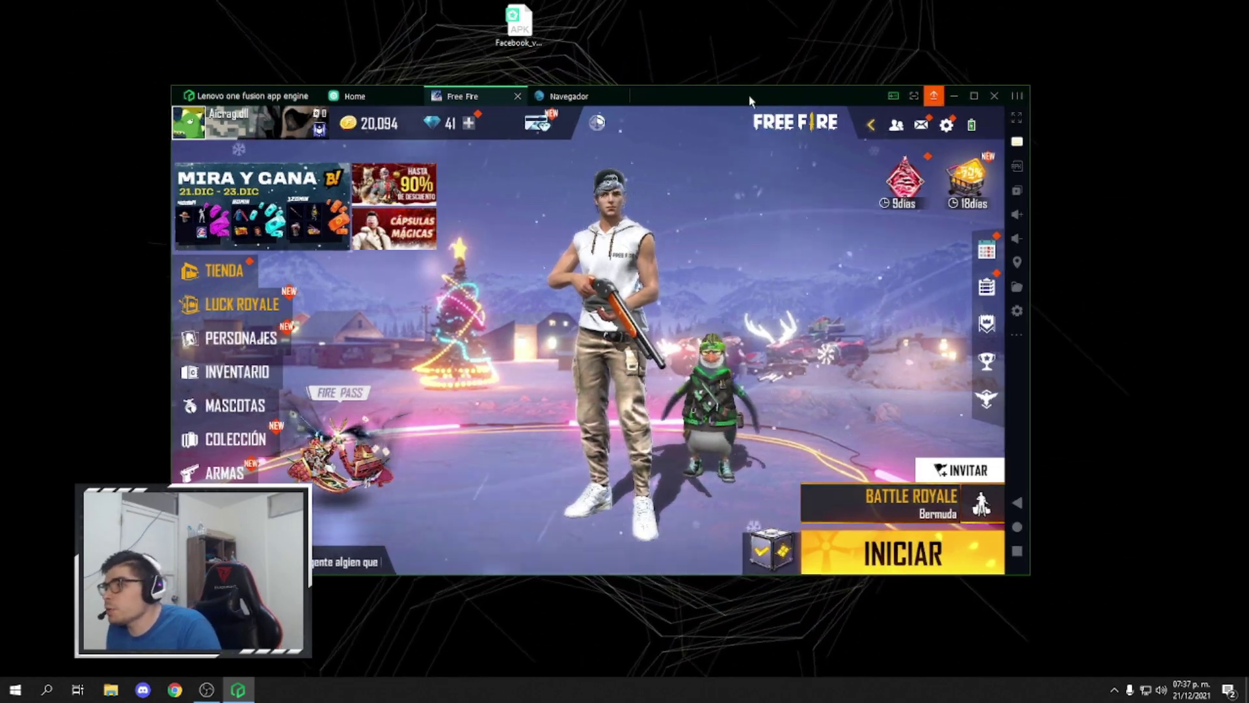